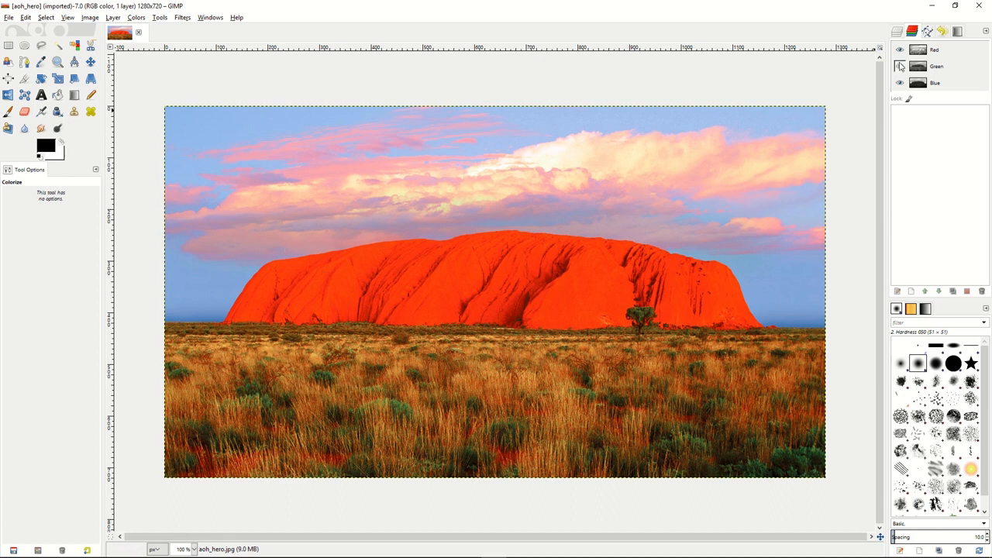
Step: Duplicate the aoh_hero.jpg layer
left_click(897, 32)
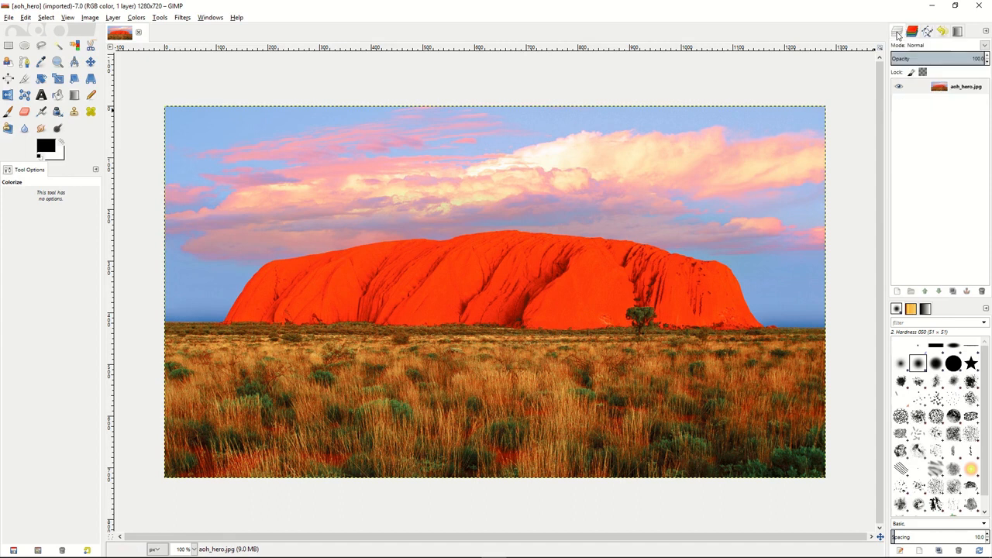
left_click(918, 88)
right_click(924, 91)
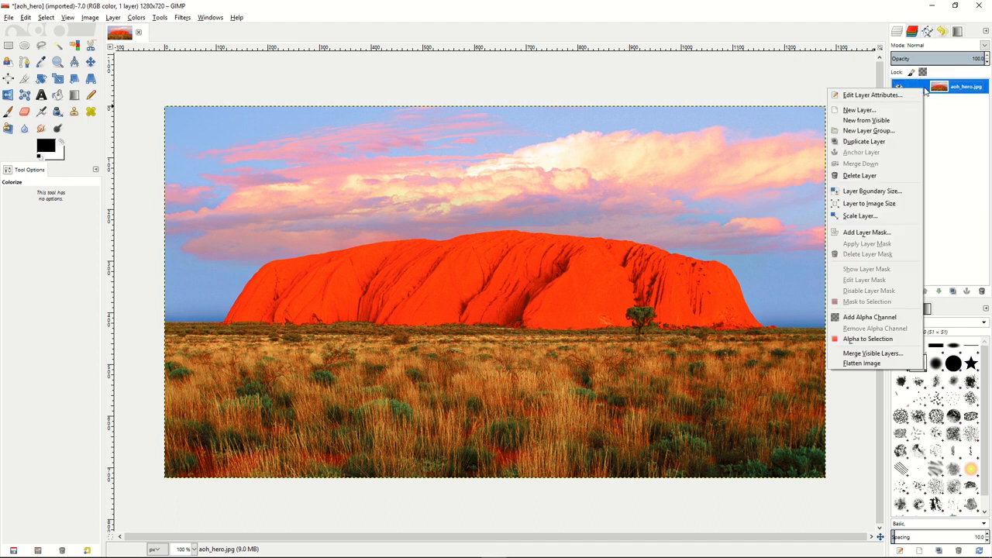
left_click(871, 143)
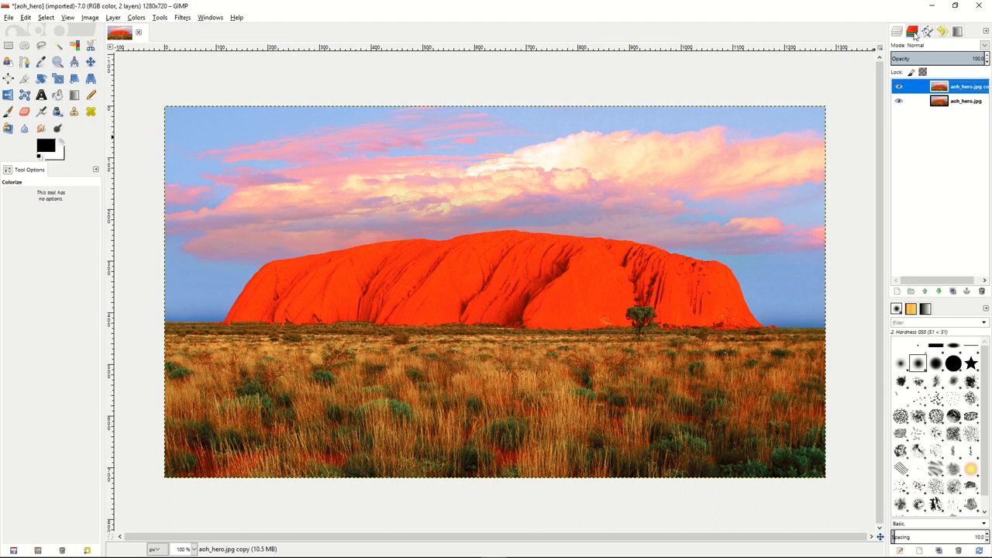
Step: Make Red the only active colour channel, with Green, Blue and Alpha deselected
left_click(913, 32)
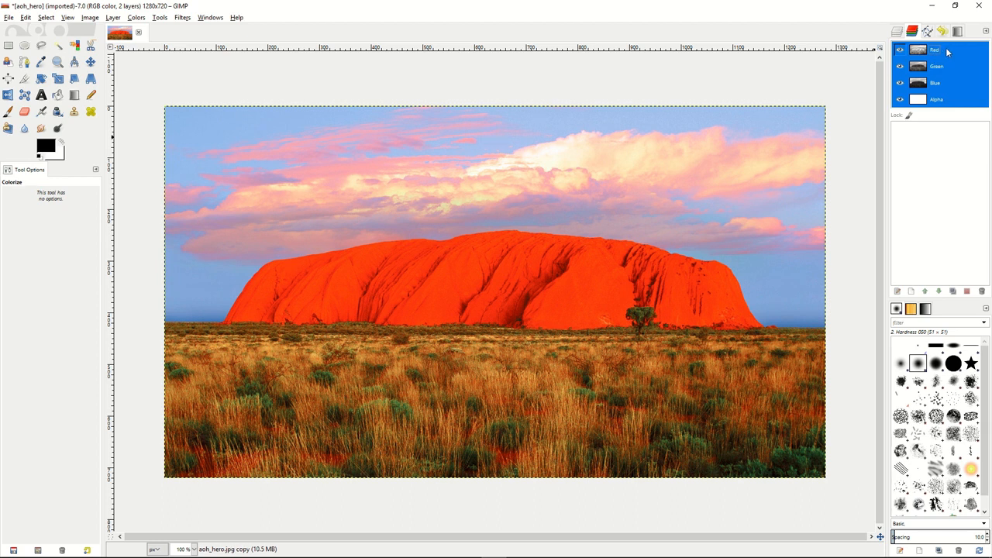
left_click(946, 49)
left_click(947, 66)
left_click(947, 82)
left_click(945, 92)
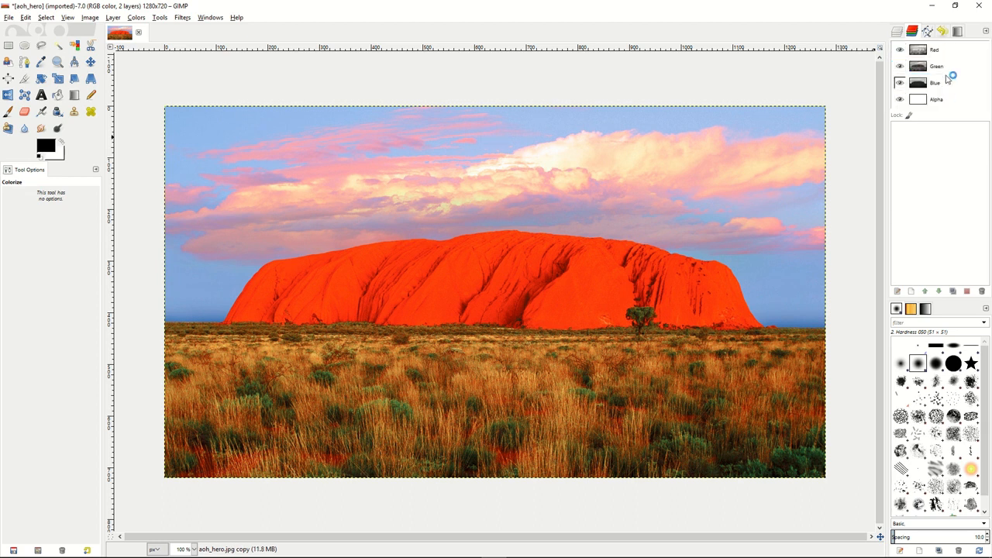
left_click(947, 51)
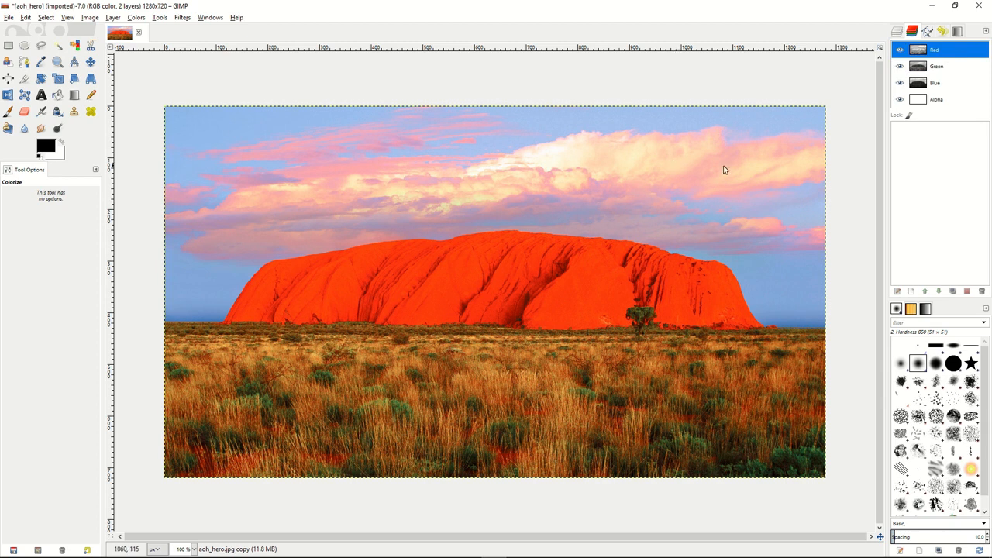
Step: Select the entire image, copy the Red channel into a separate mask channel and name it L
left_click(46, 17)
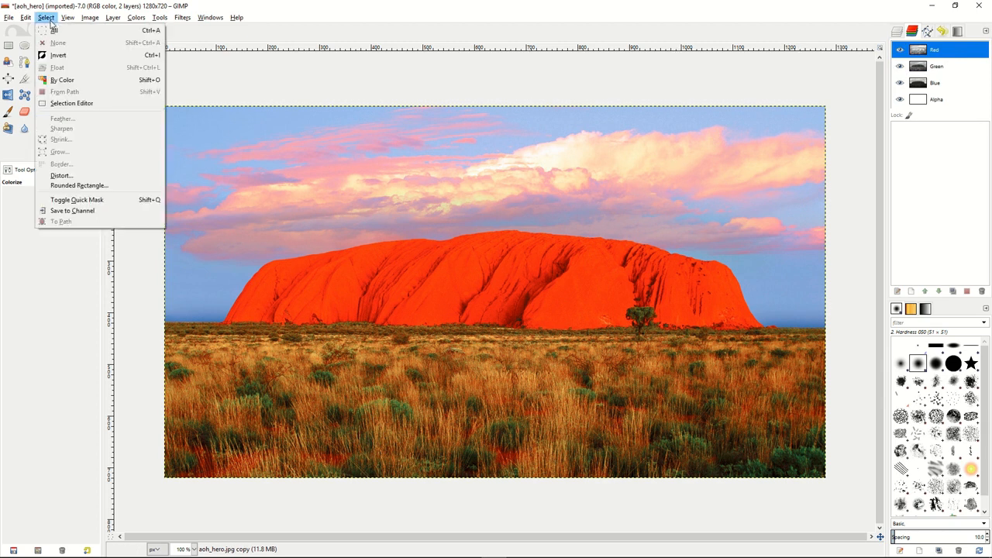
left_click(55, 31)
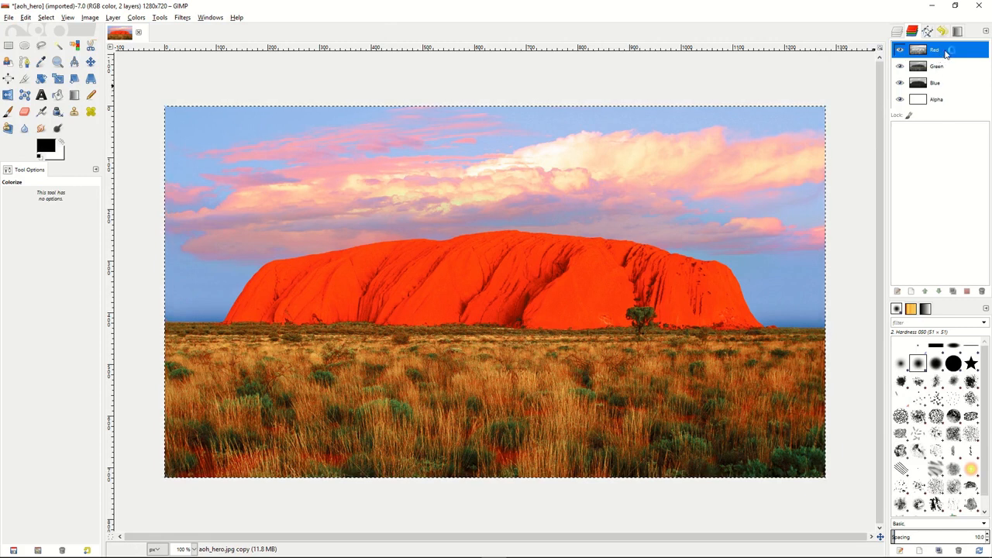
left_click_drag(944, 52, 930, 138)
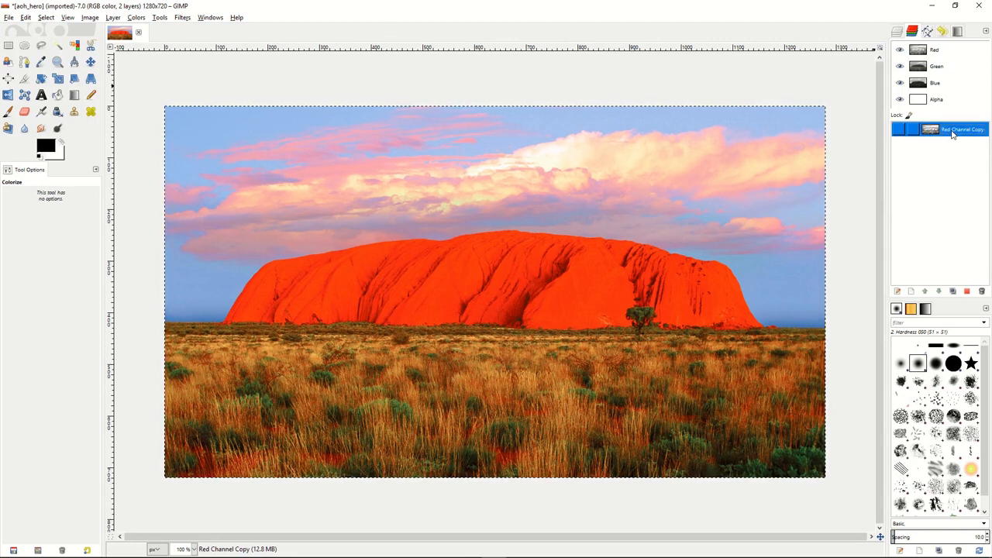
double_click(953, 131)
key("BackSpace")
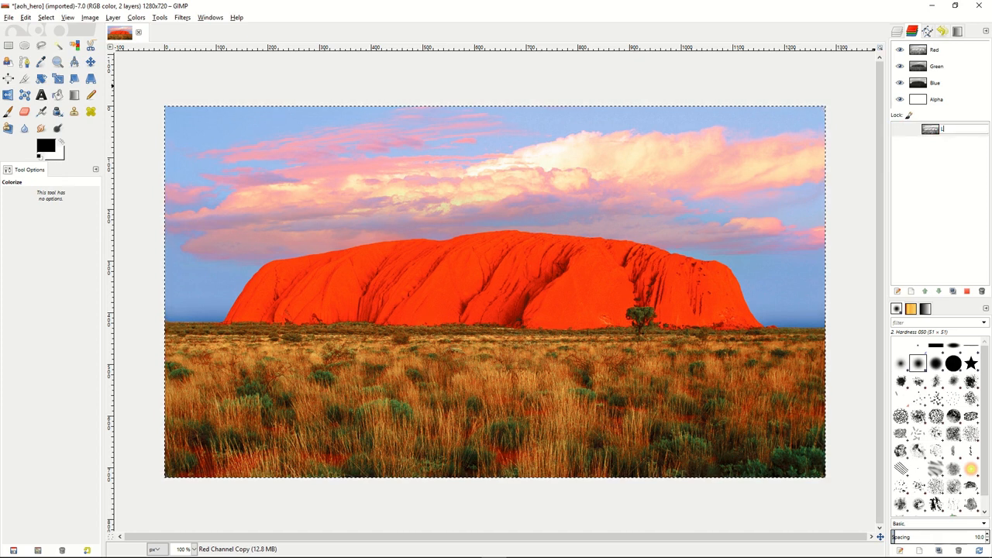
type("L")
key("Return")
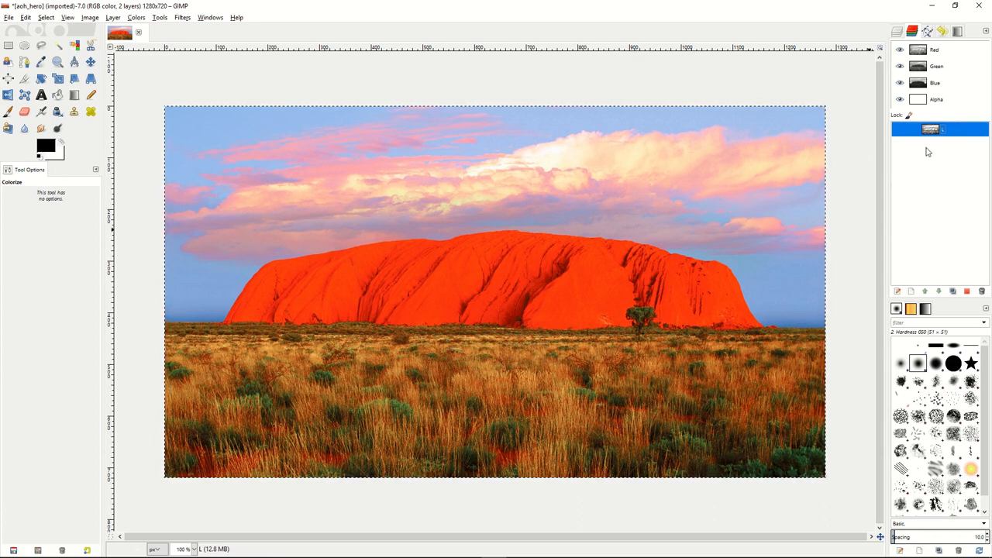
Step: Subtract channel L from the full-image selection and save the result as a channel named D
right_click(954, 133)
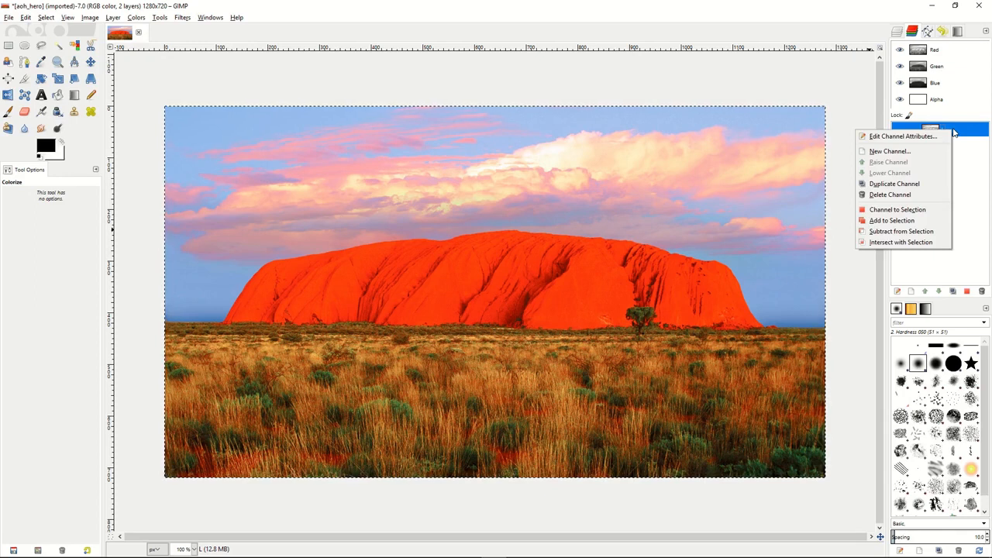
left_click(902, 232)
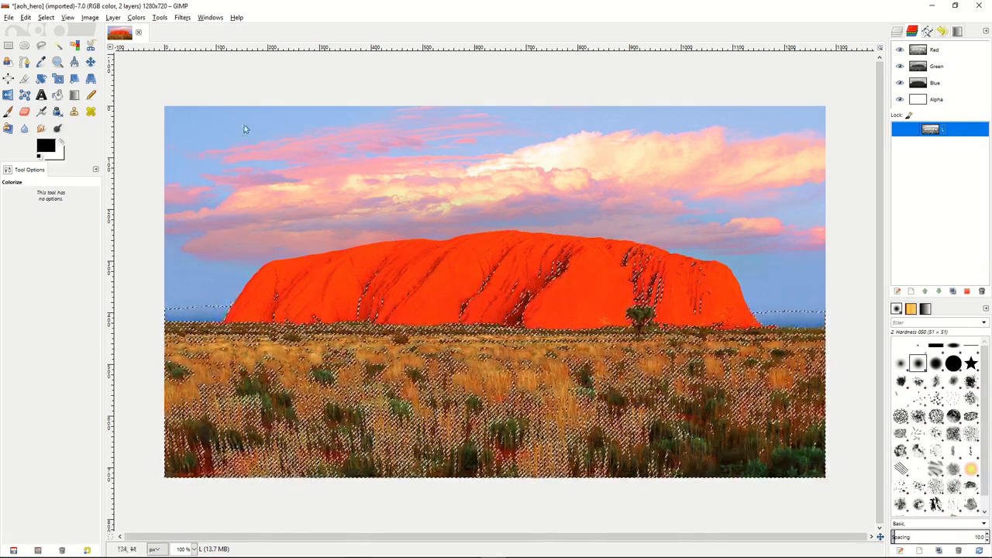
left_click(46, 17)
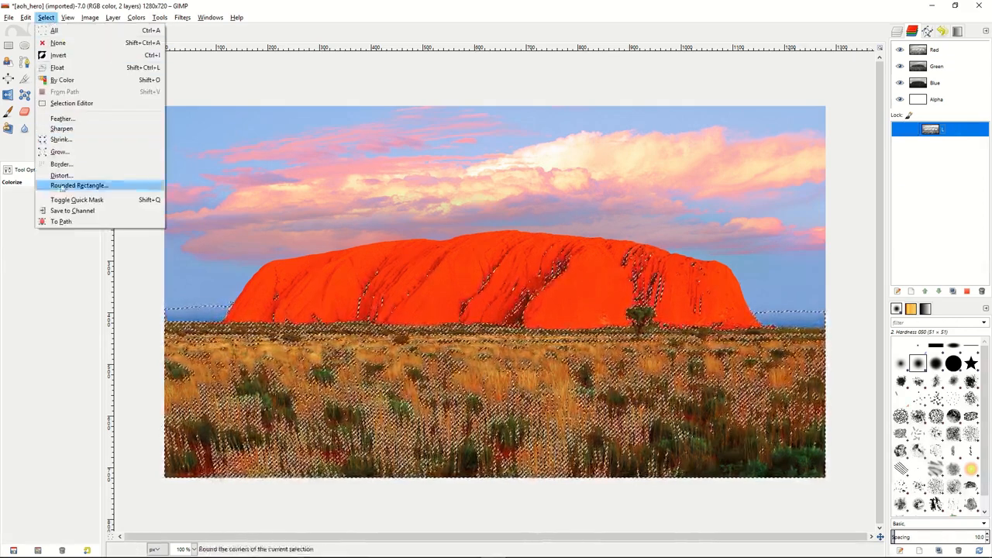
left_click(69, 211)
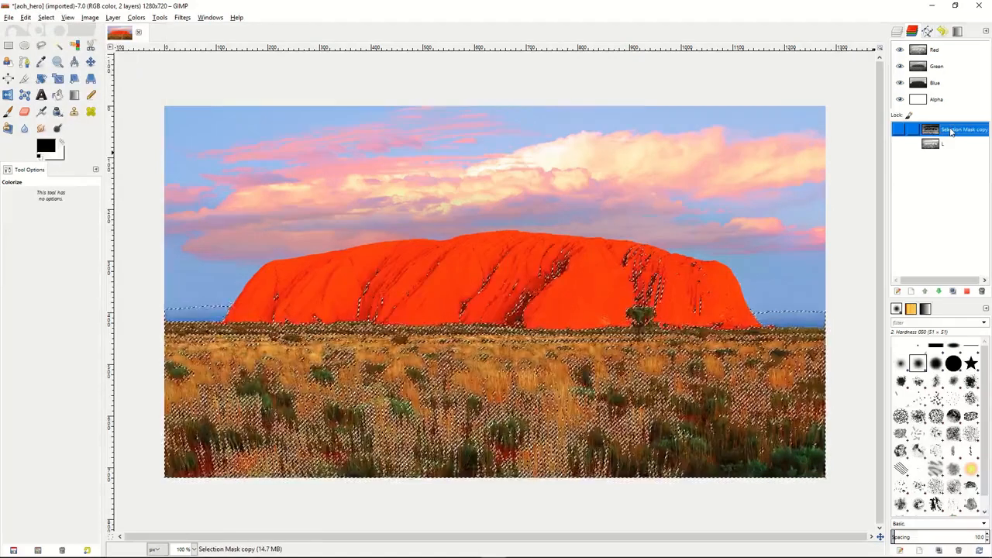
double_click(951, 131)
type("D")
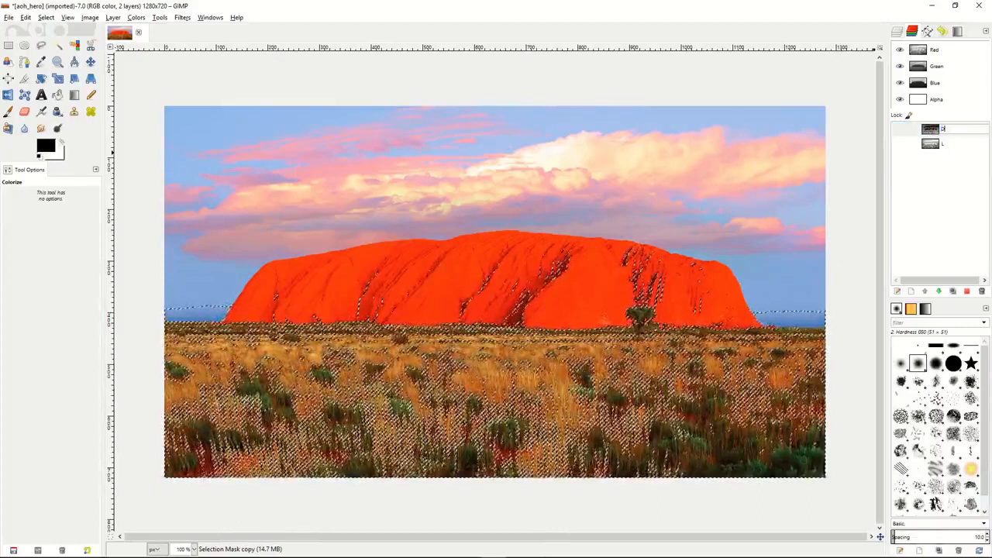
key("Return")
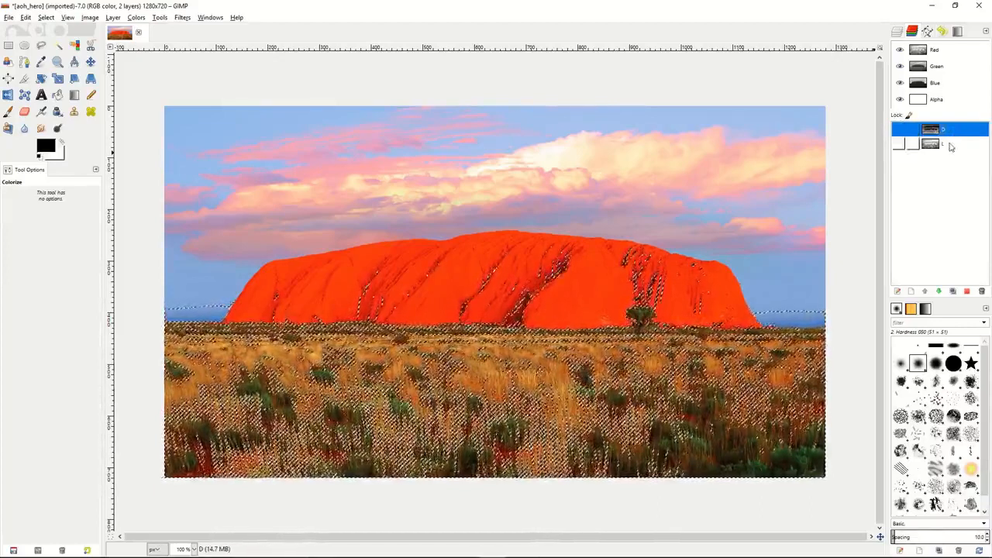
Step: Subtract channel L from the current selection again and save the result as a channel named DD
left_click(951, 145)
right_click(950, 144)
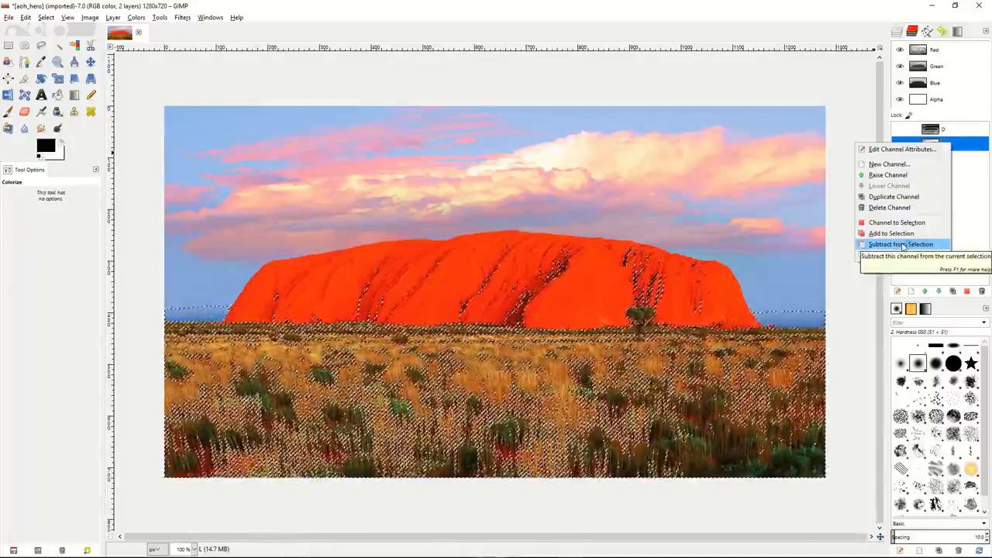
left_click(902, 245)
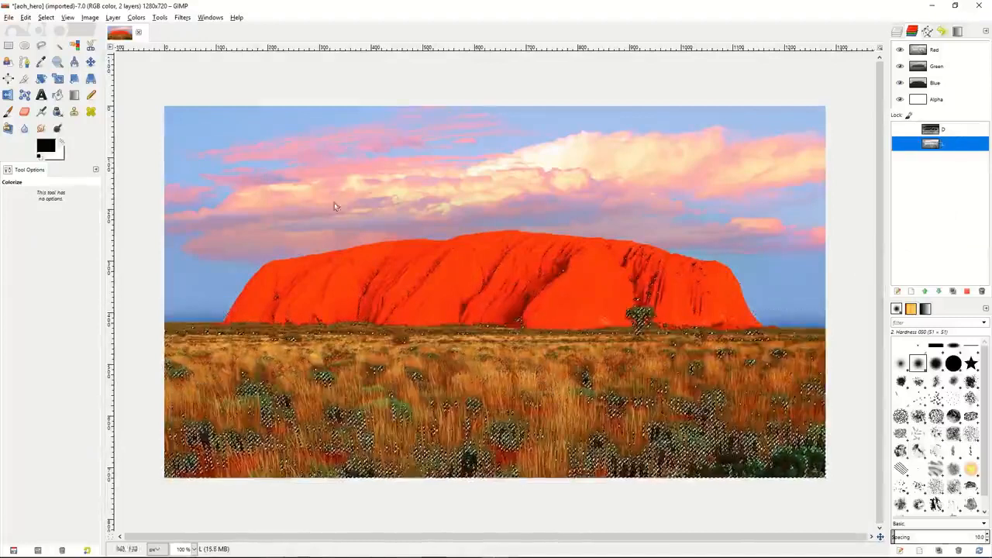
left_click(46, 17)
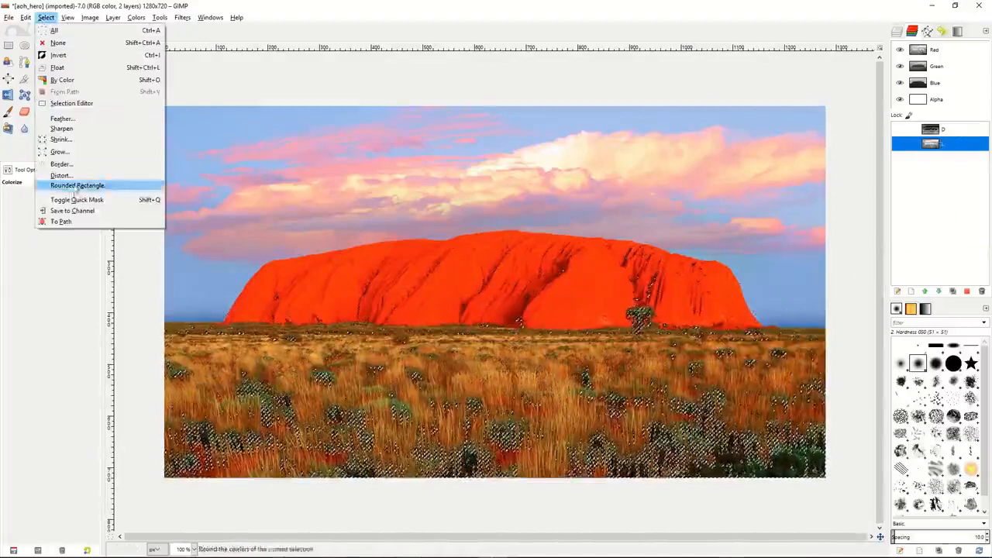
left_click(75, 210)
double_click(952, 145)
type("DD")
key("Return")
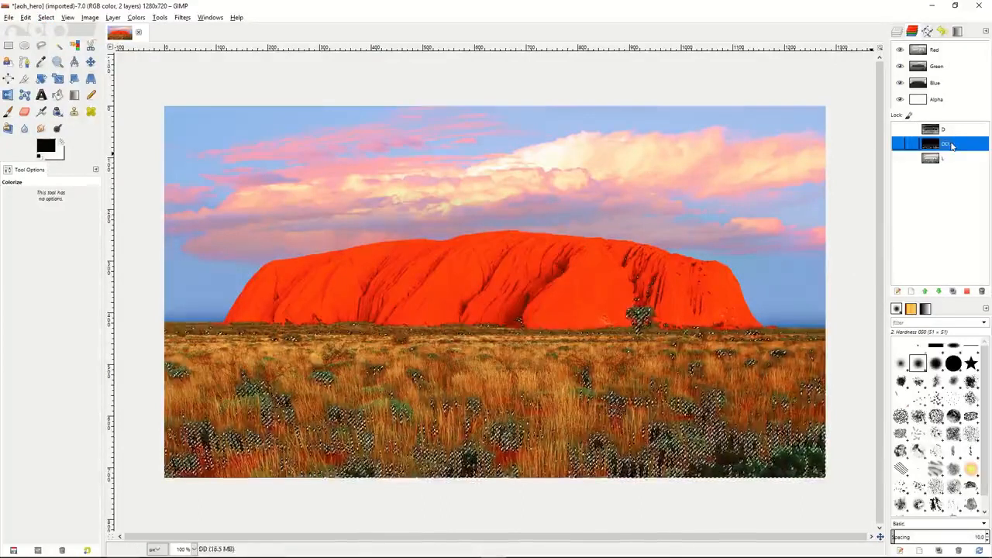
Step: Subtract channel L from the selection a third time and save the result as a channel named DDD
left_click(956, 158)
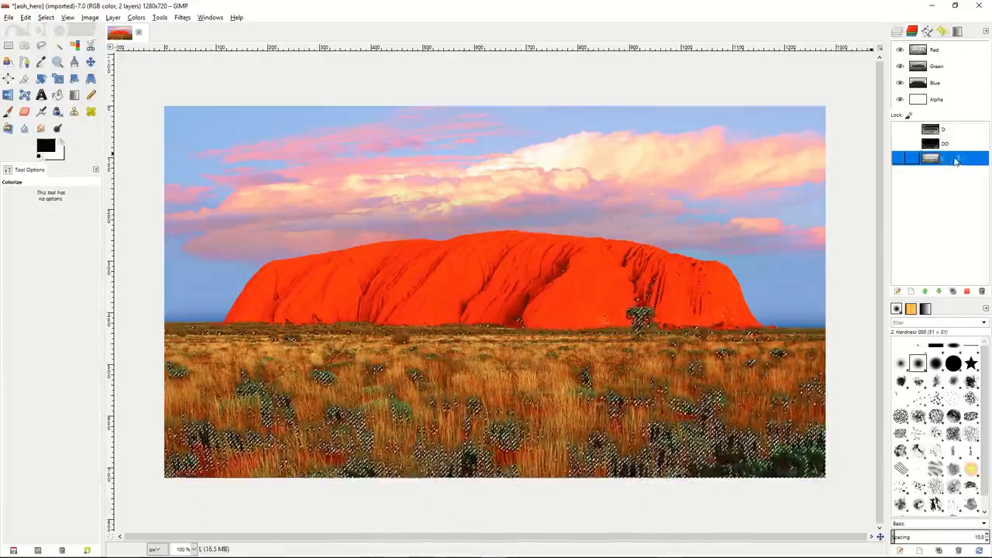
right_click(956, 158)
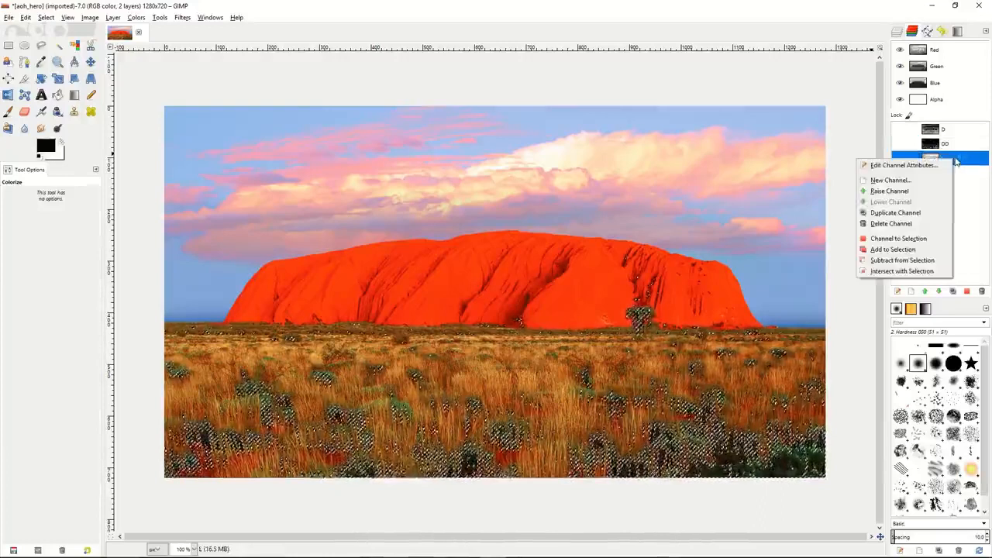
left_click(912, 261)
left_click(46, 17)
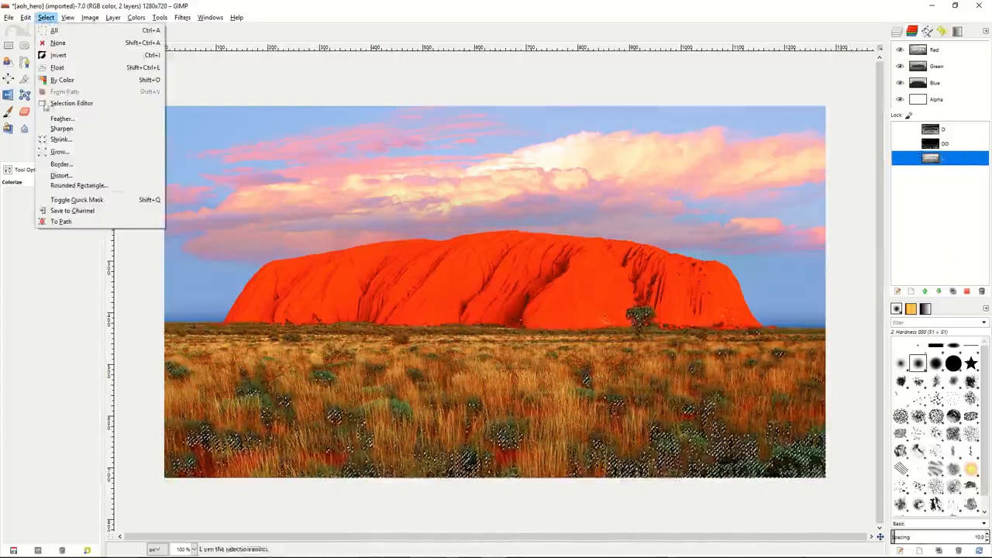
left_click(72, 210)
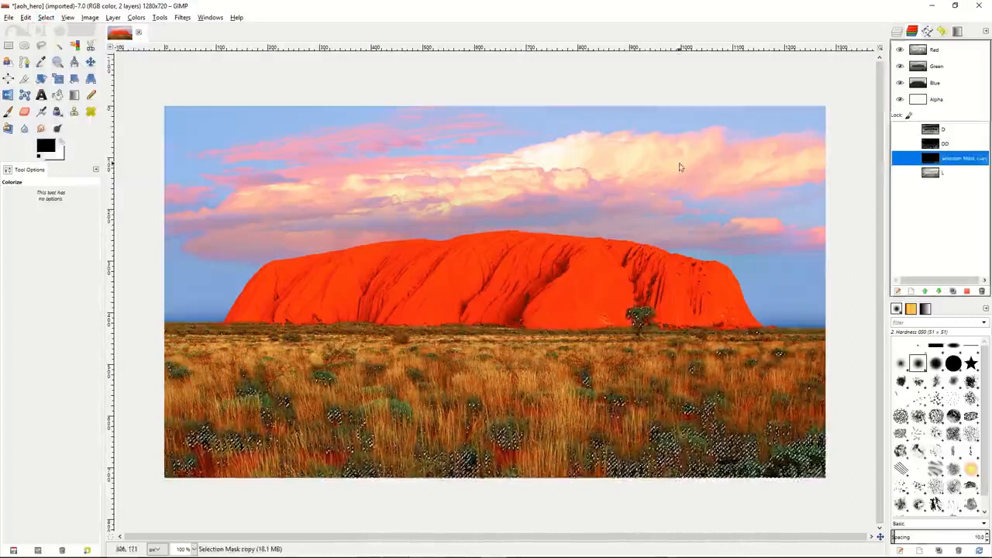
double_click(961, 158)
type("DDD")
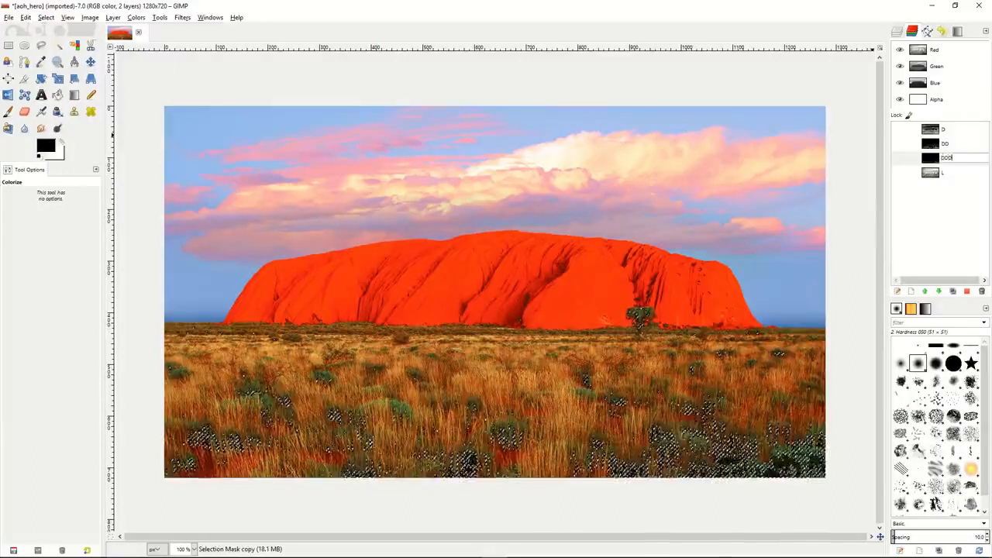
key("Return")
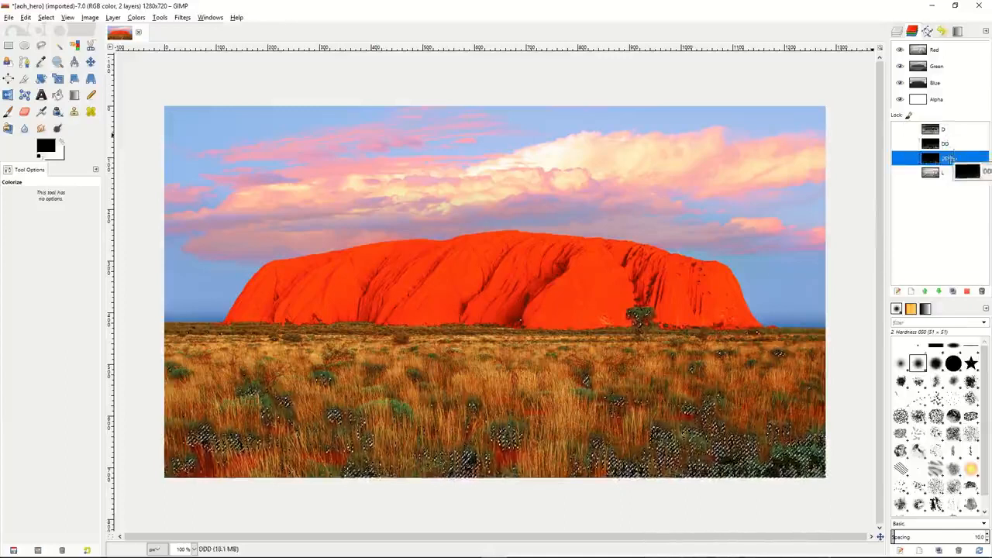
Step: Clear the selection on the image, keeping channel L active
left_click(955, 175)
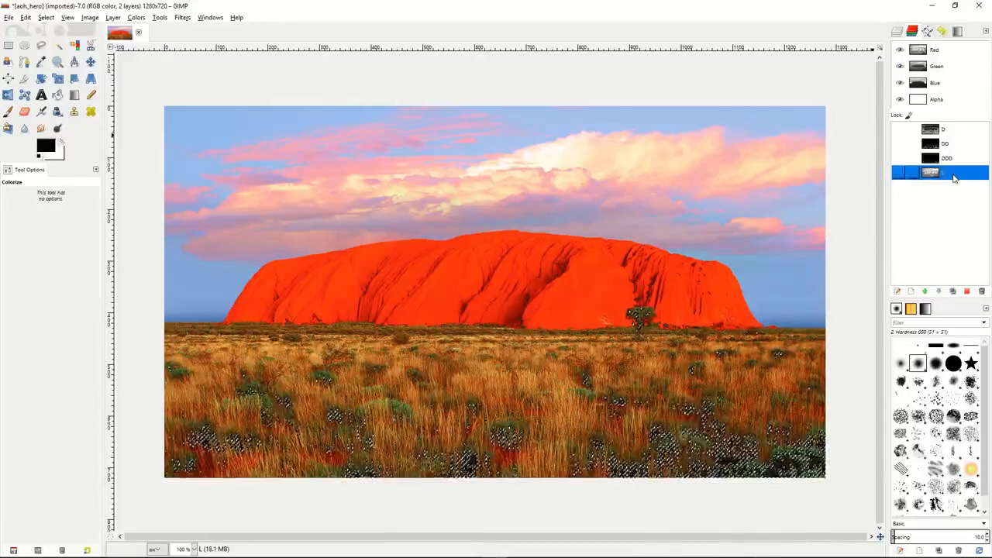
right_click(711, 186)
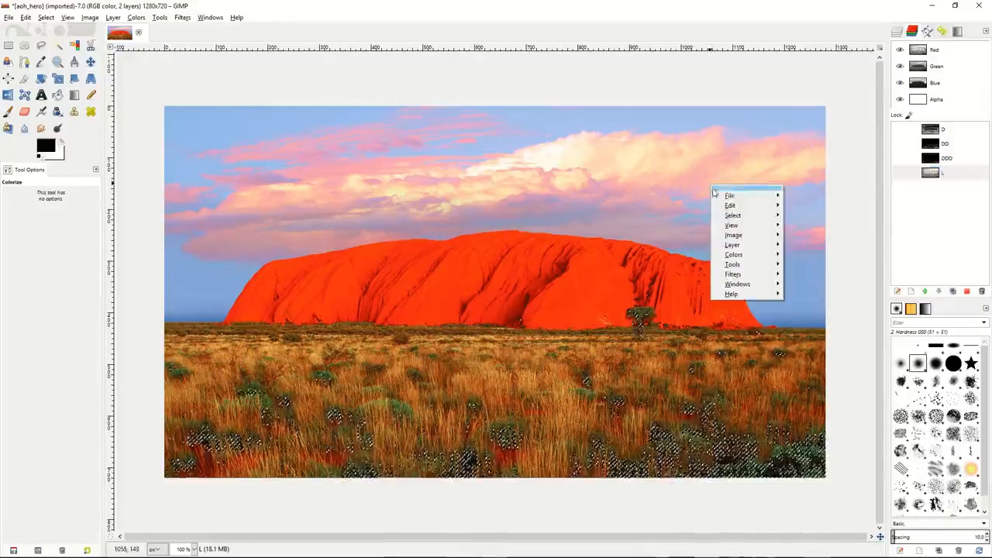
mouse_move(744, 215)
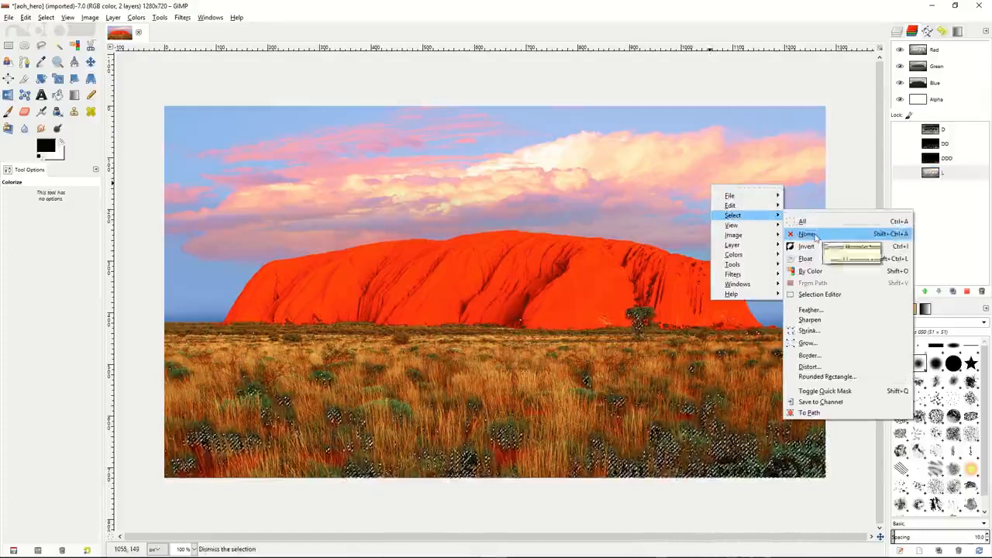
left_click(808, 234)
left_click(947, 177)
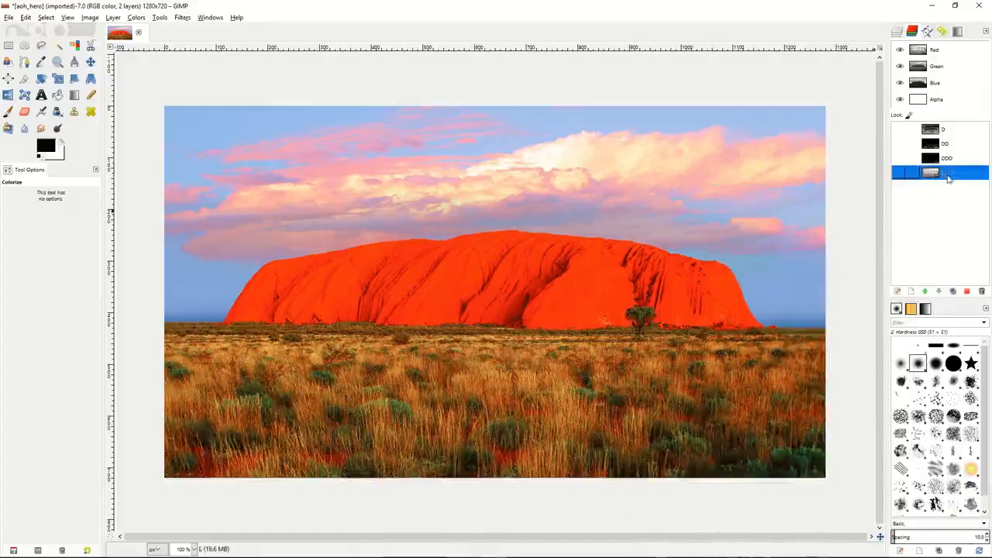
Step: Select the whole image and subtract channel D from the selection
left_click(955, 135)
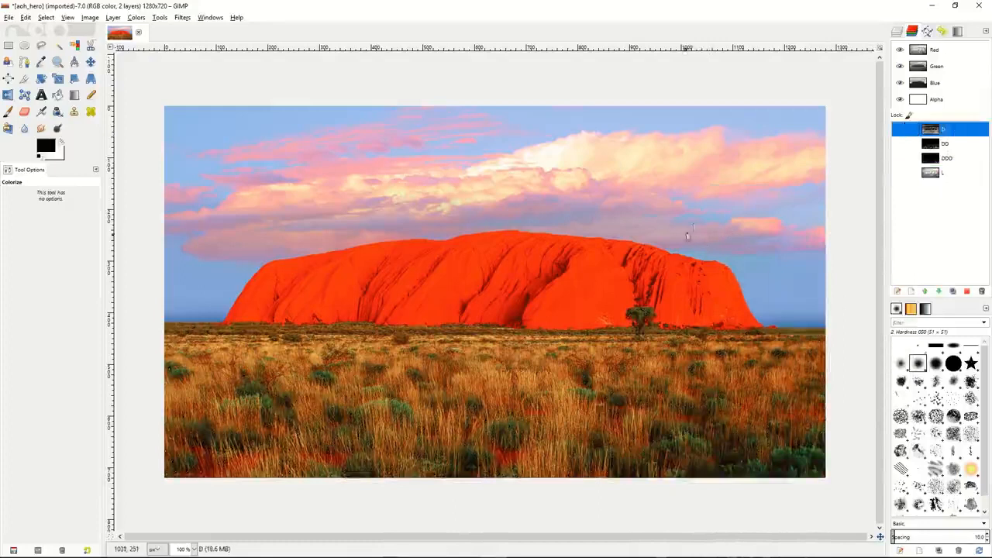
right_click(694, 223)
mouse_move(717, 255)
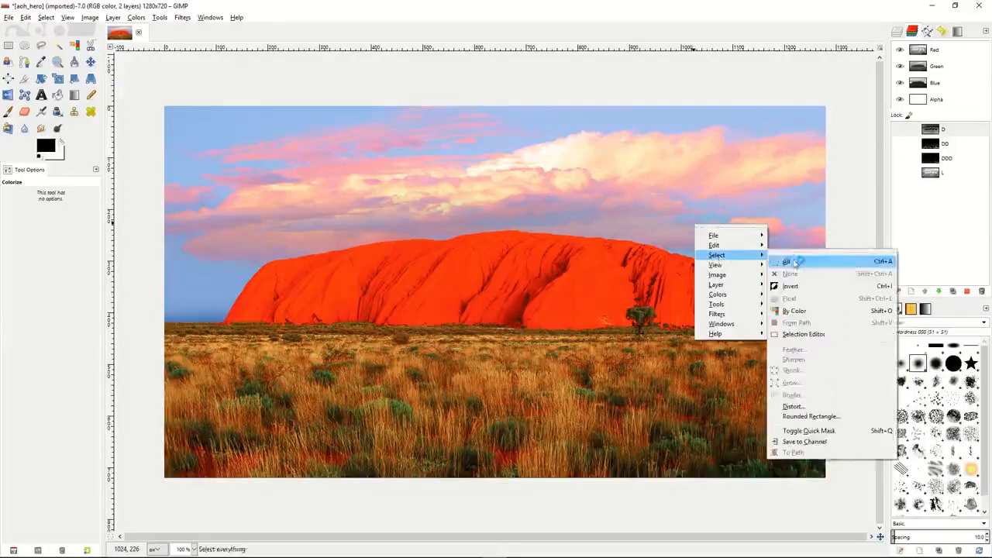
left_click(798, 259)
right_click(952, 131)
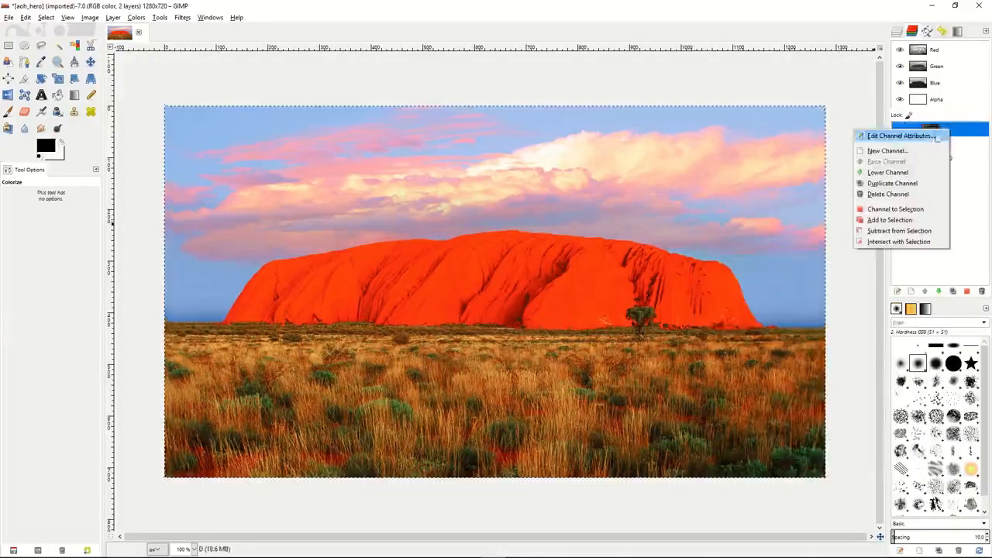
left_click(891, 210)
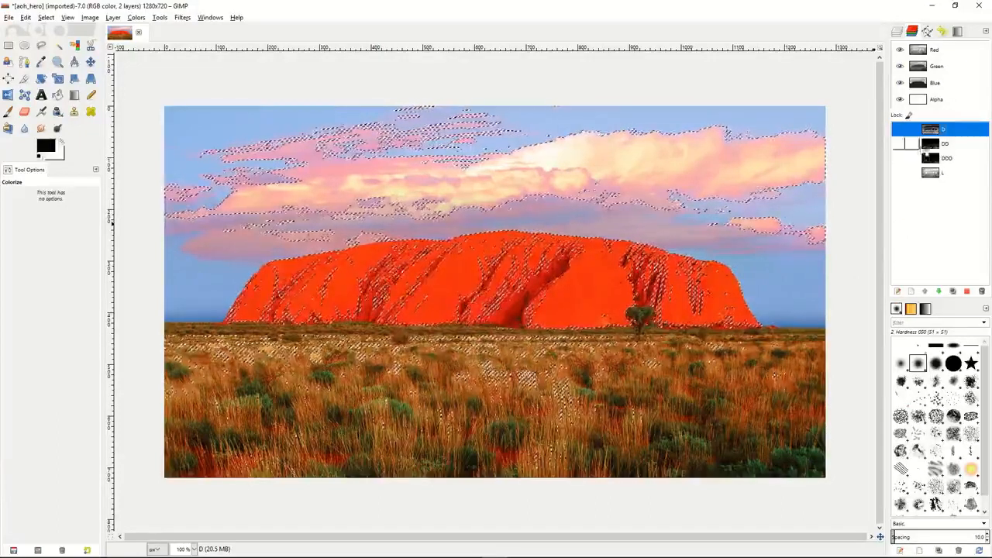
Step: Save the current selection to a channel and name it LL
left_click(47, 17)
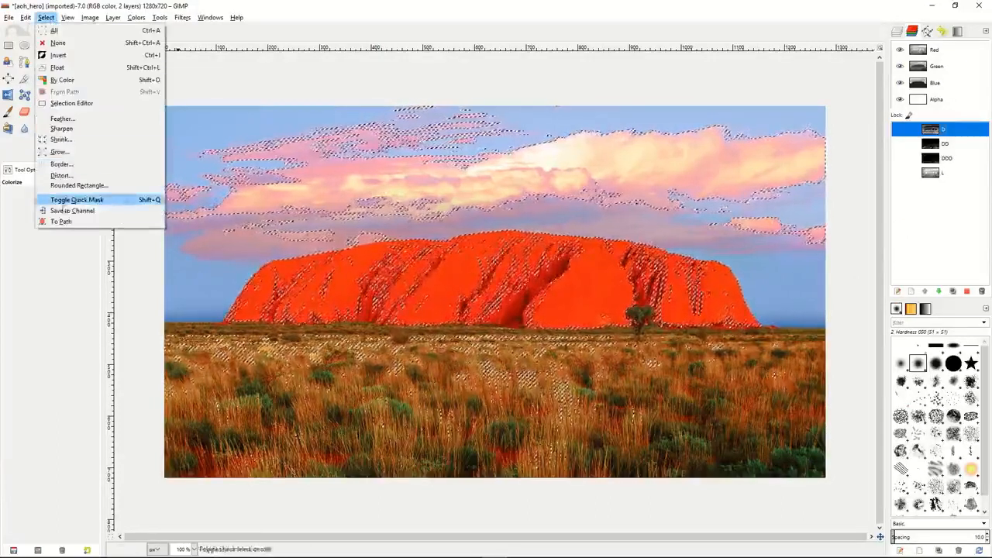
left_click(65, 212)
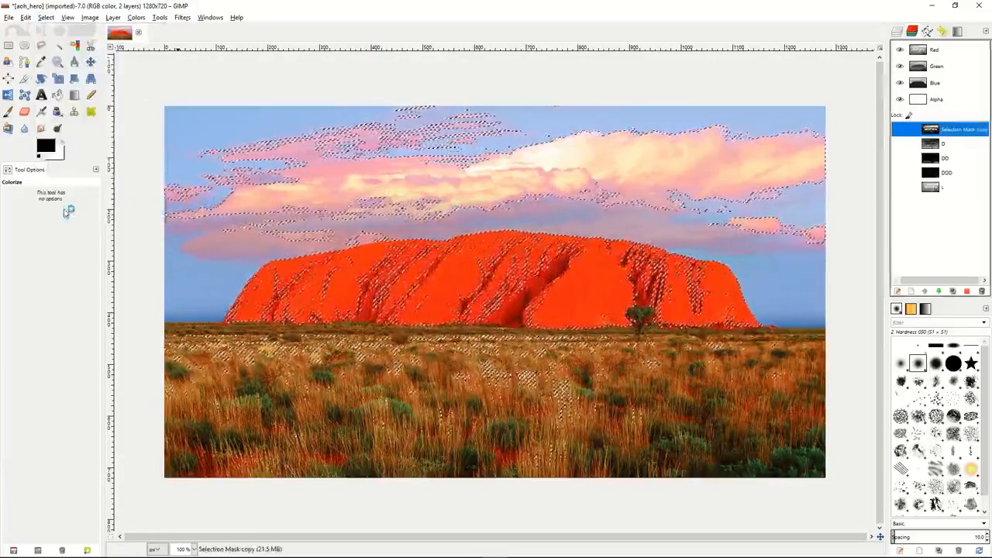
double_click(956, 130)
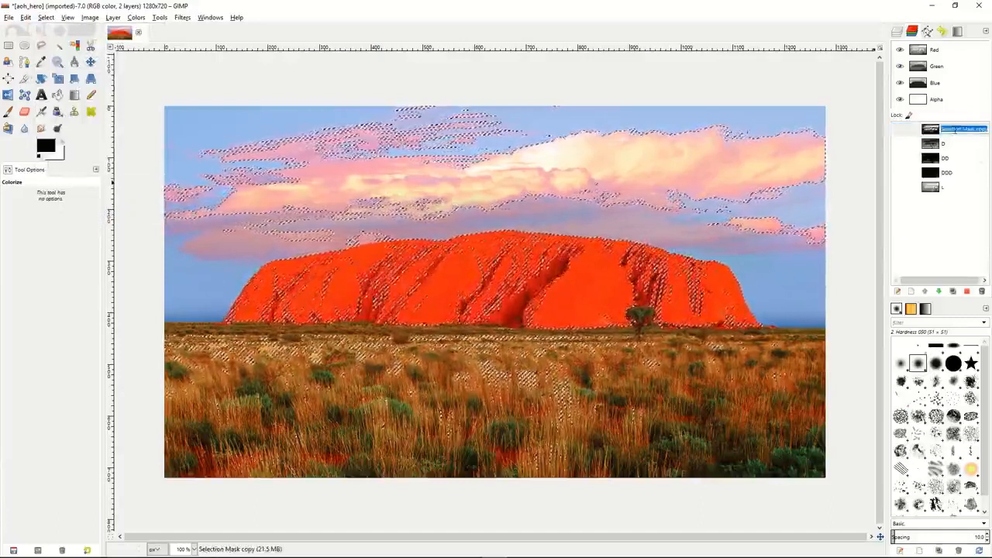
type("LL")
key("Return")
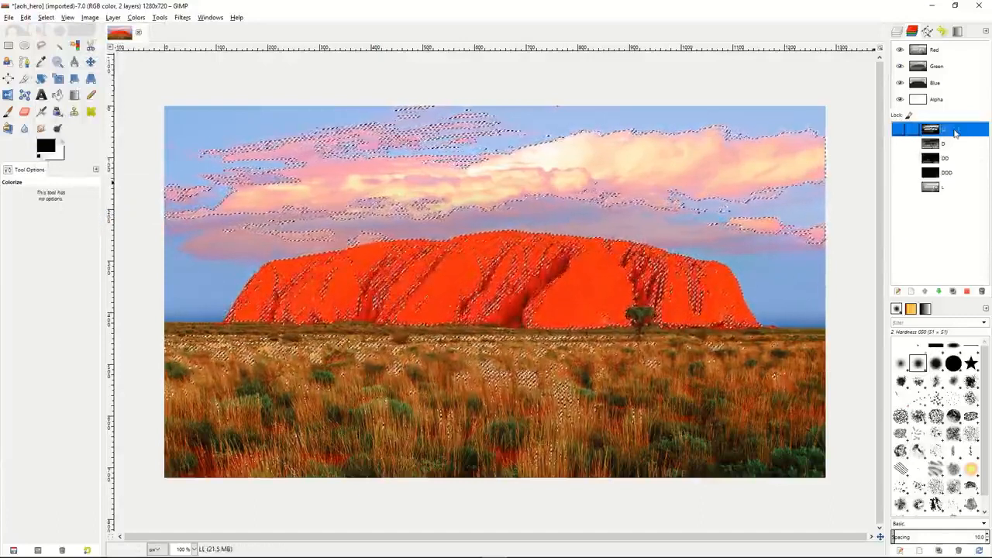
Step: Subtract channel D from the current selection again and save the result as a channel named LLL
left_click(953, 145)
right_click(953, 144)
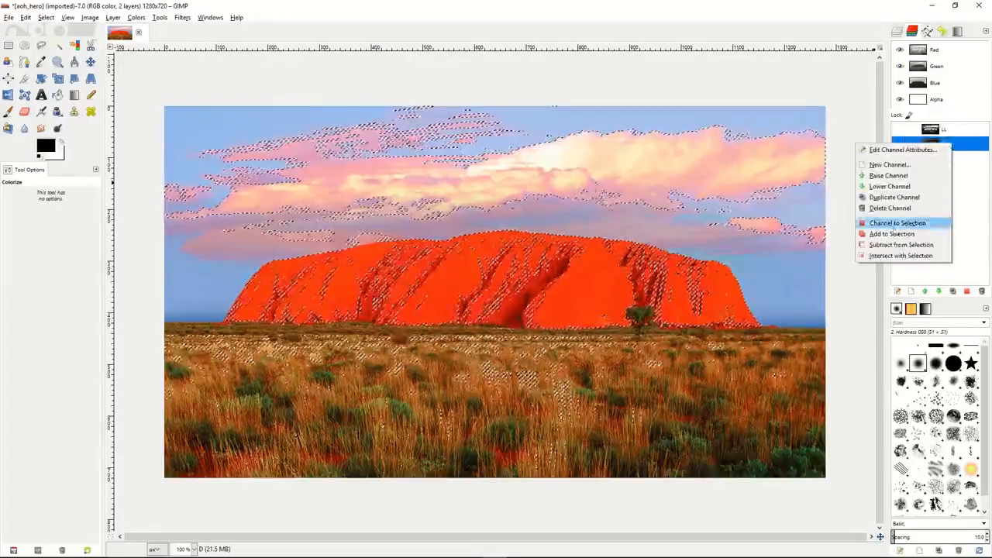
left_click(899, 245)
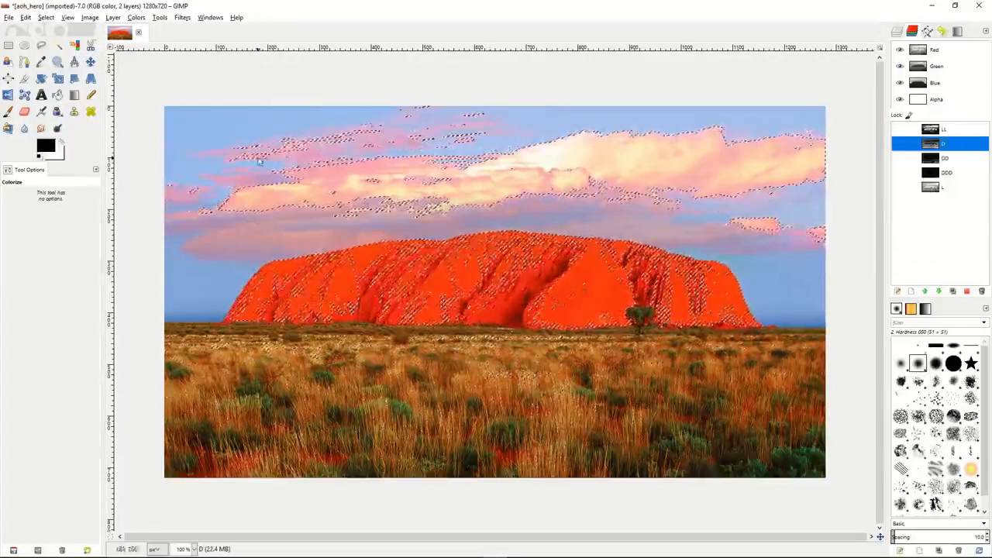
left_click(44, 18)
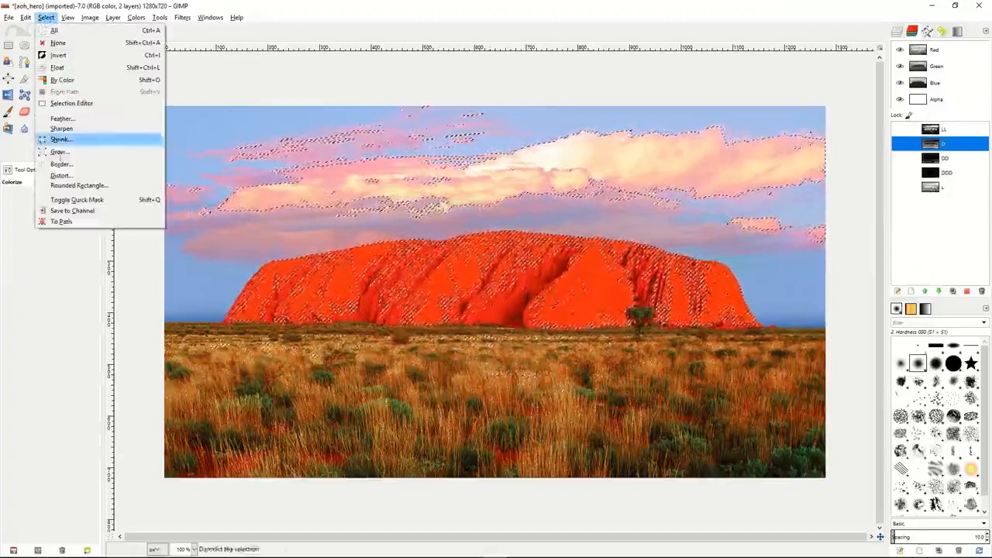
left_click(69, 210)
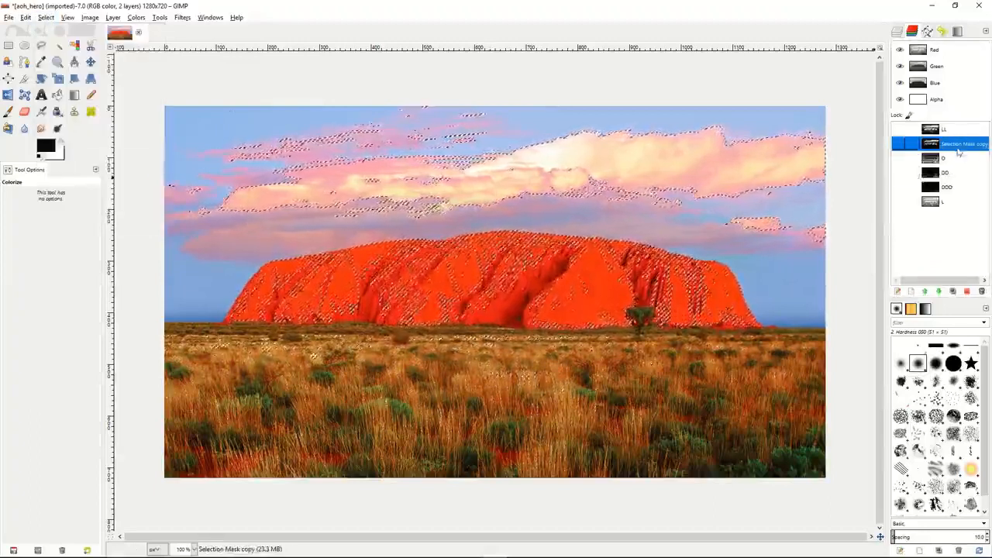
double_click(956, 145)
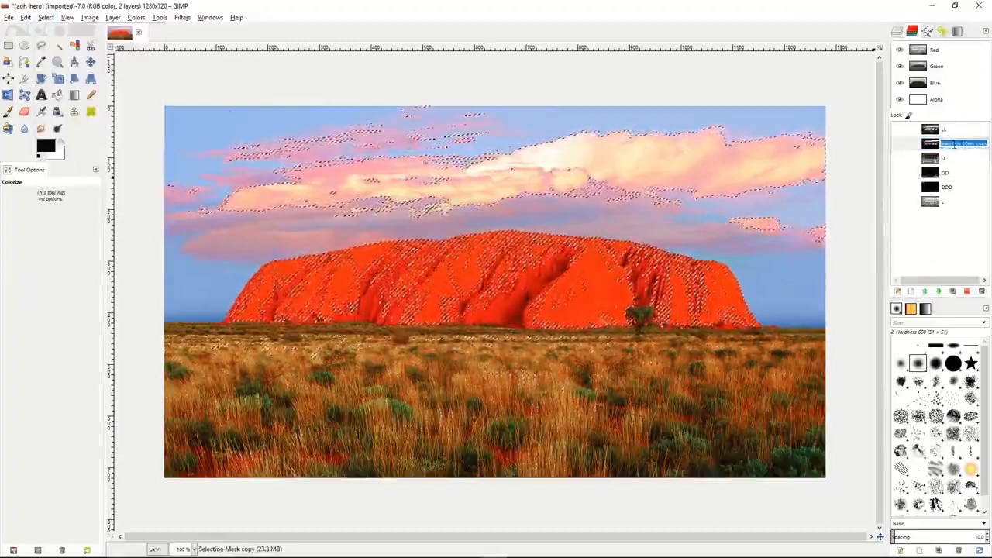
type("LLL")
key("Return")
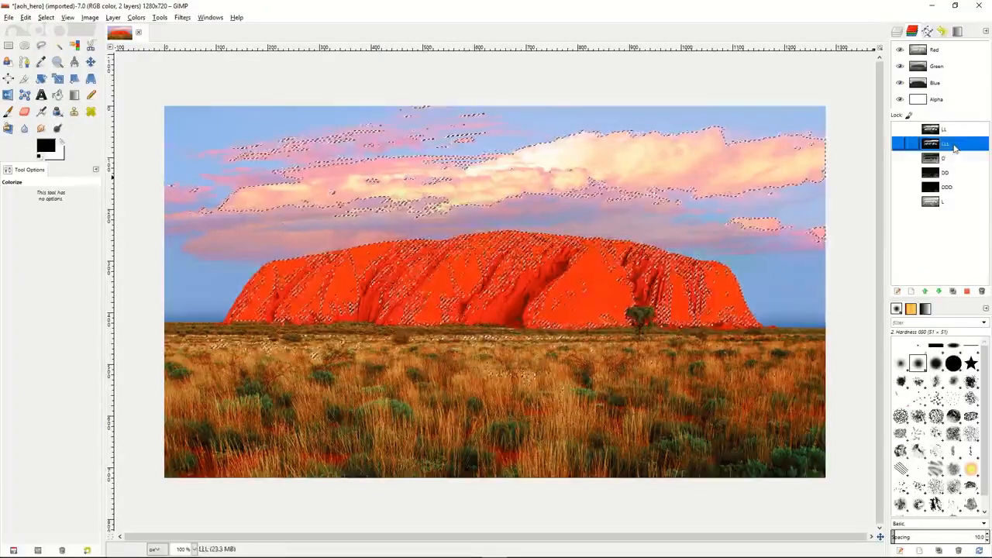
Step: Reorder the channels so that LL and LLL come directly below L
left_click_drag(946, 132, 953, 210)
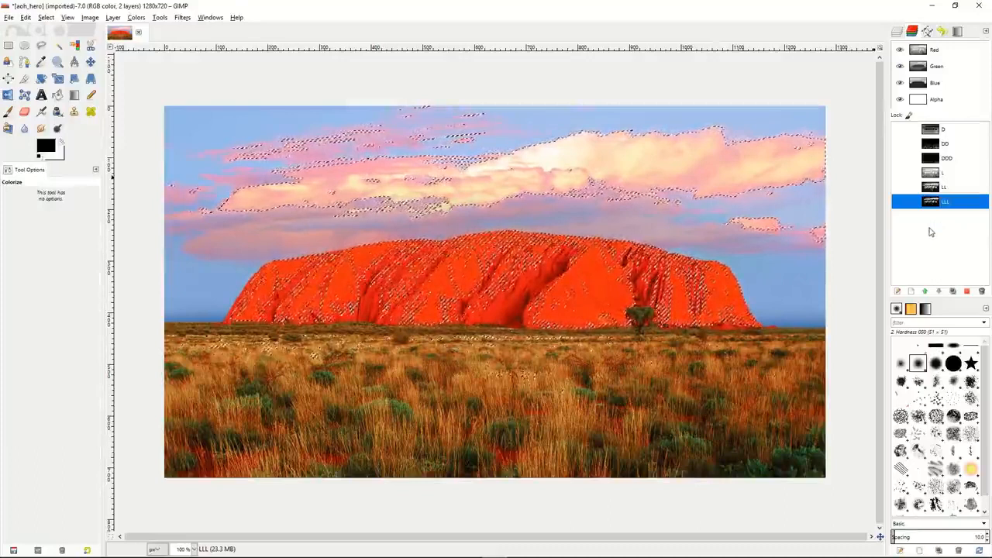
left_click(950, 67)
Step: Rename the duplicated photo layer above aoh_hero.jpg as LightMask
left_click(897, 31)
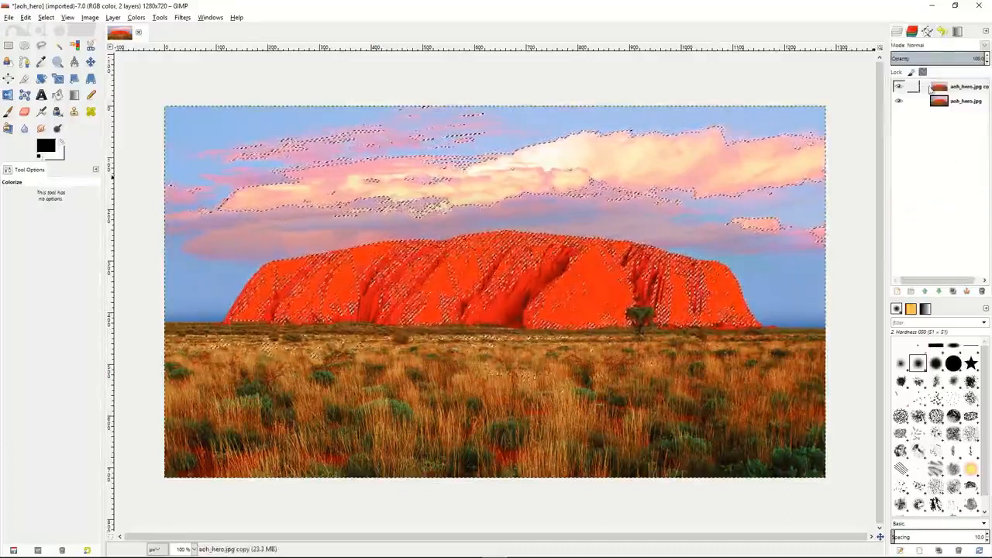
left_click(930, 88)
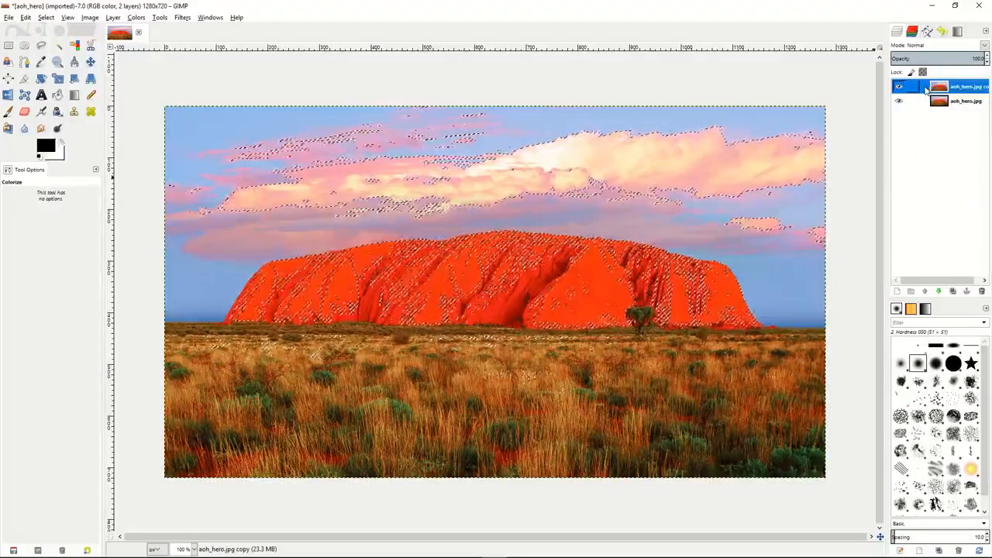
double_click(963, 87)
type("Lightmask")
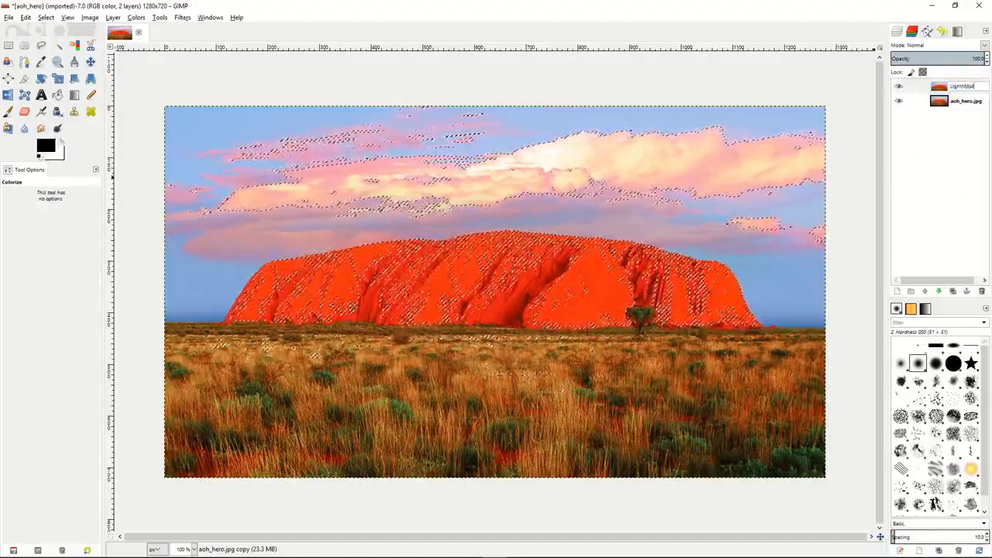
key("Return")
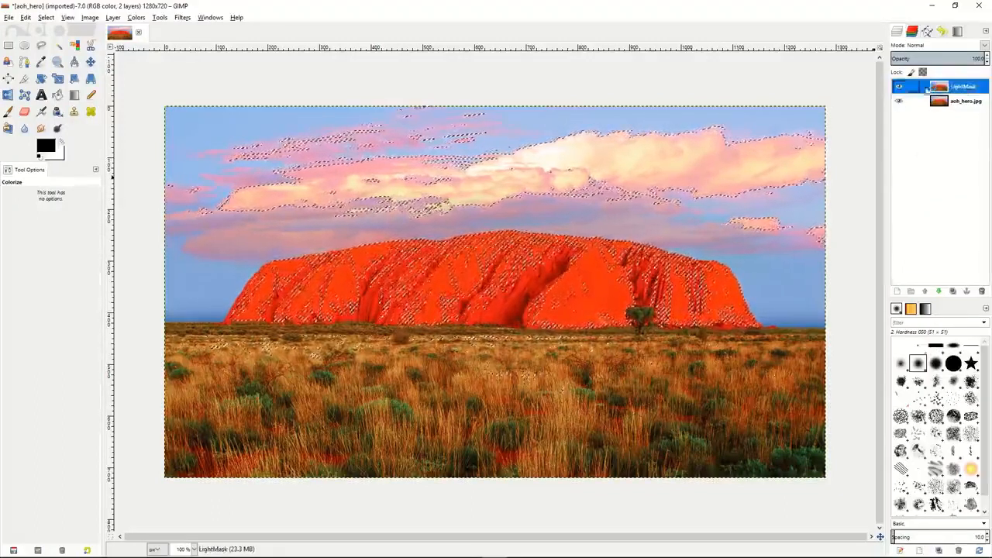
Step: Duplicate the LightMask layer and rename the copy as DarkMask
left_click(954, 291)
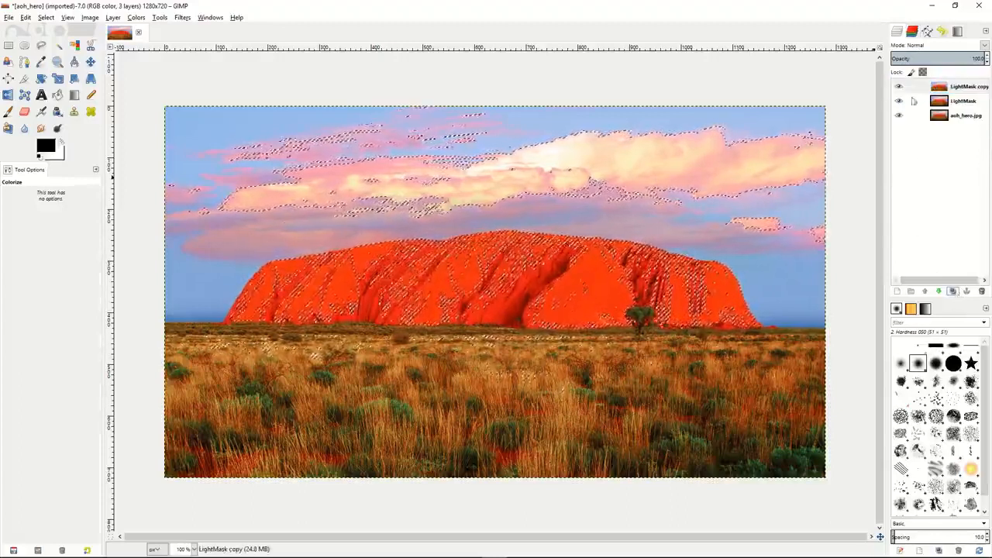
double_click(959, 89)
type("DarkMask")
key("Return")
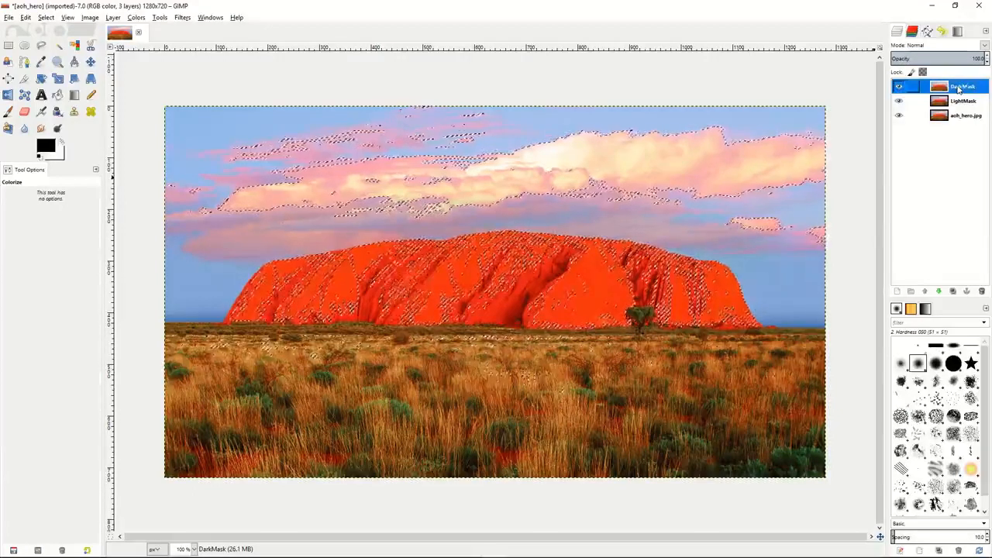
Step: Make the LightMask layer active and clear the selection on the image
right_click(925, 102)
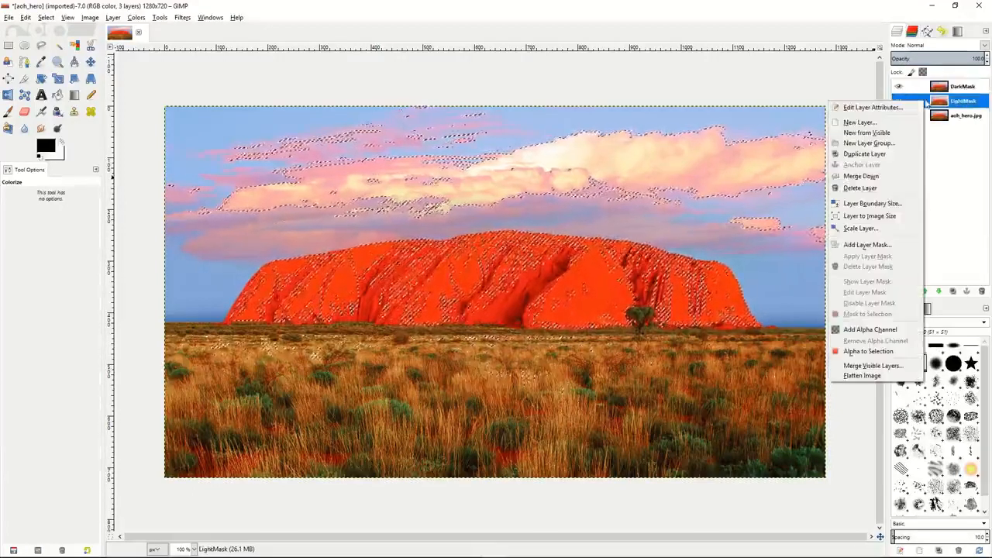
left_click(701, 235)
right_click(701, 237)
mouse_move(724, 268)
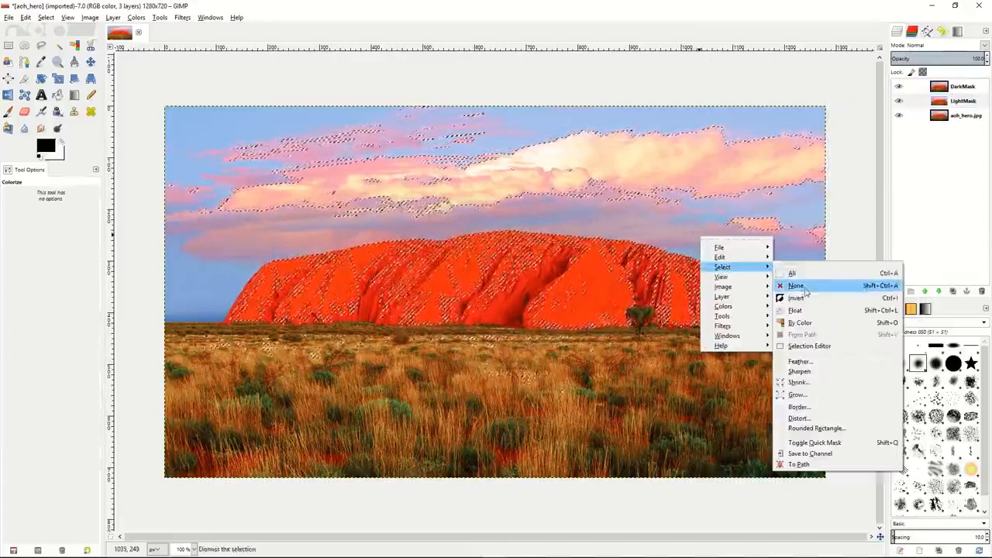
left_click(794, 285)
Step: Add a layer mask to the LightMask layer, initialized from channel L
right_click(924, 102)
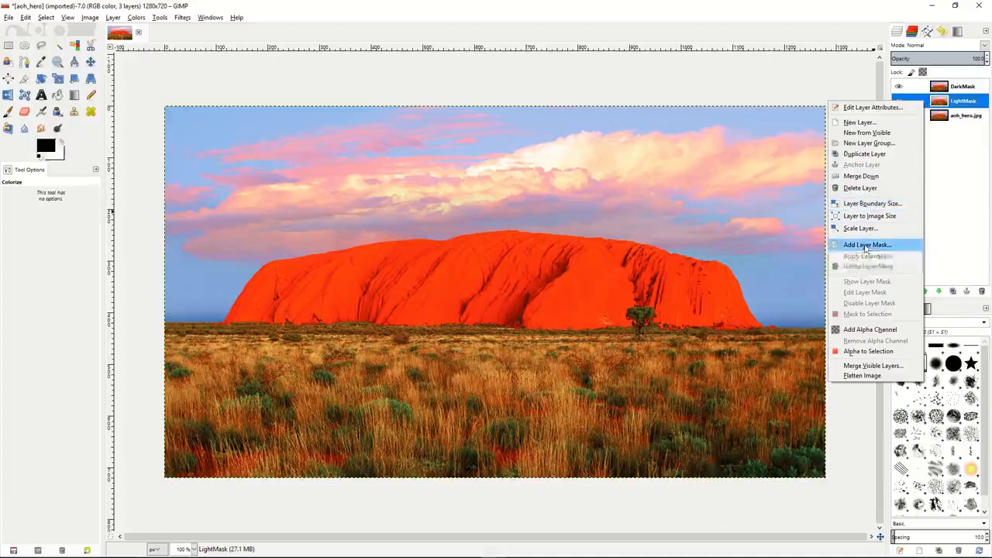
left_click(866, 245)
left_click(809, 212)
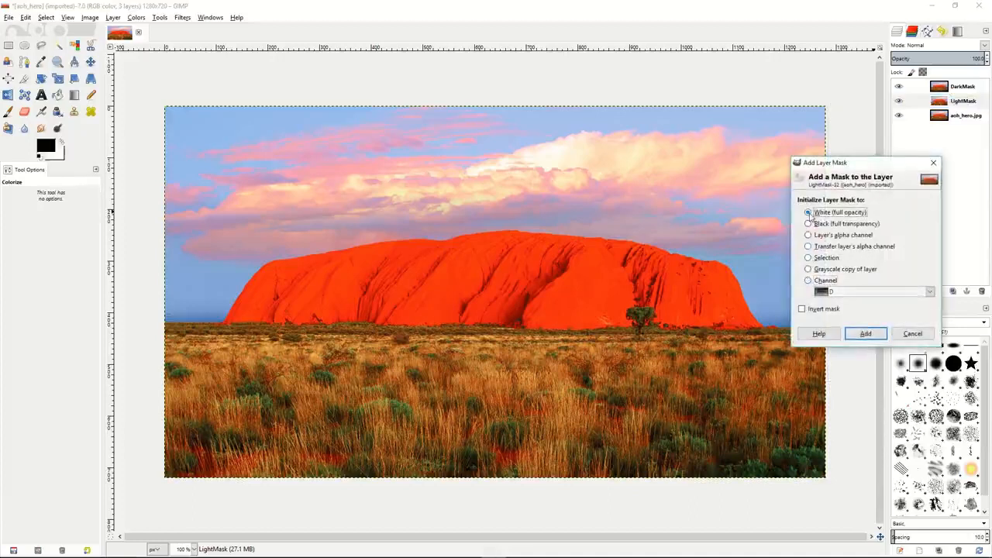
left_click(808, 281)
left_click(928, 292)
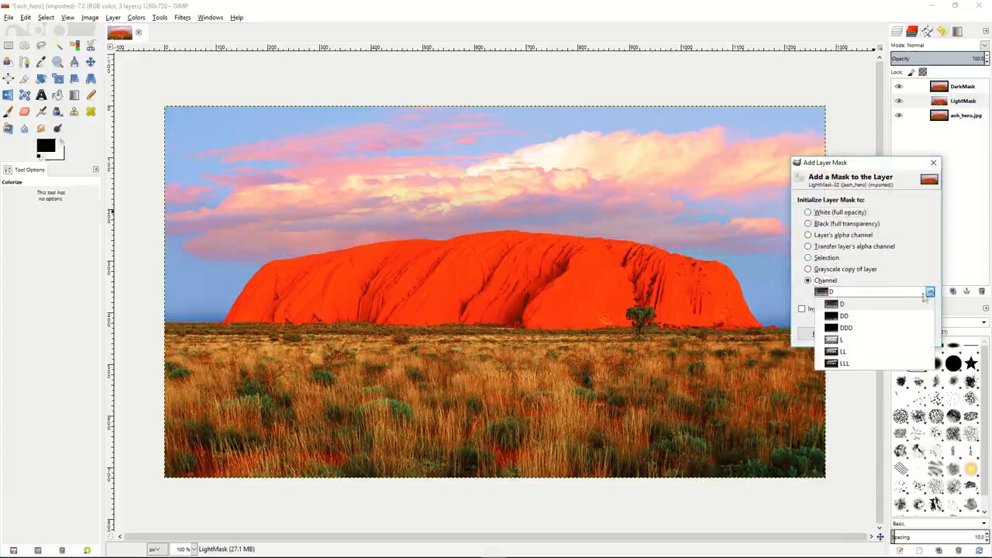
left_click(853, 344)
left_click(871, 340)
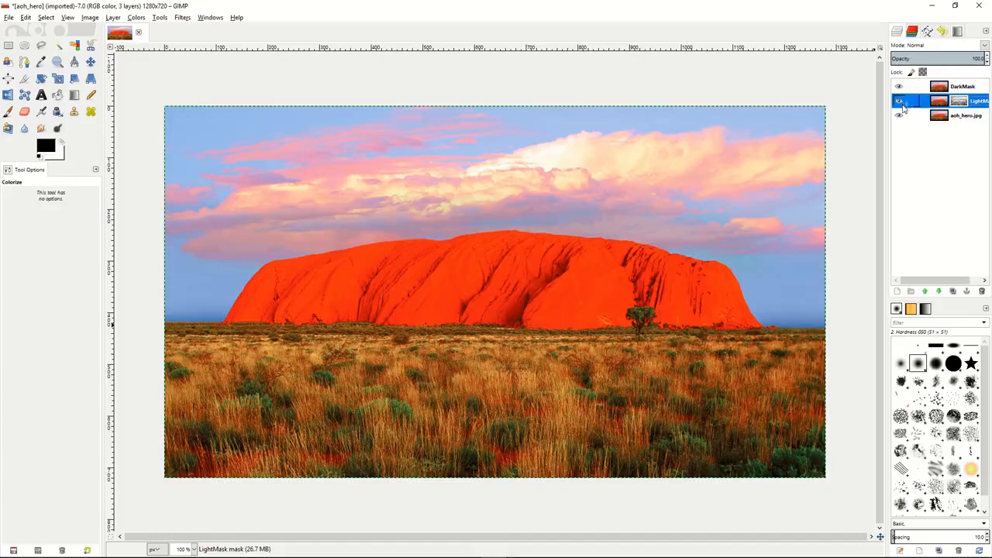
Step: Hide the DarkMask layer and briefly hide the aoh_hero.jpg layer to inspect the masked LightMask layer
left_click(898, 86)
left_click(899, 116)
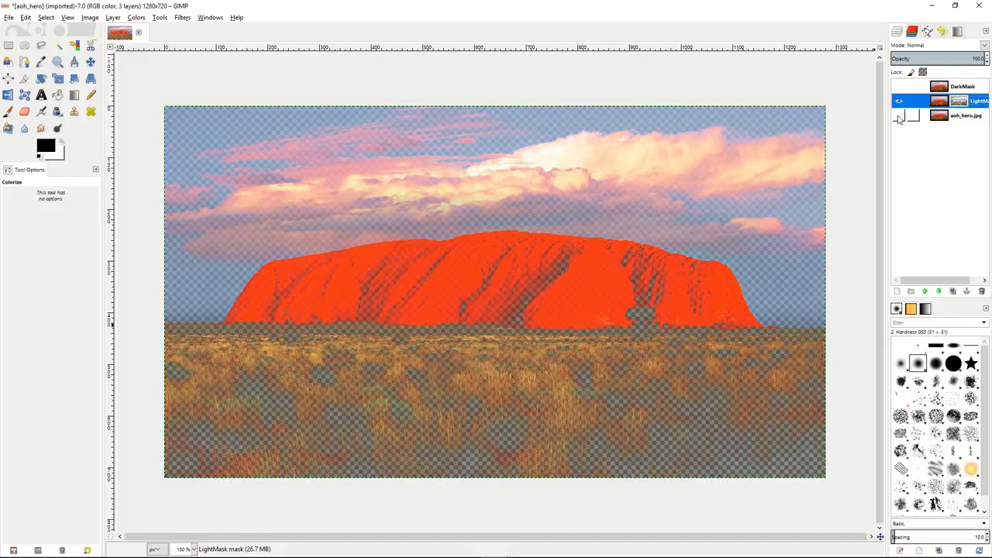
left_click(899, 115)
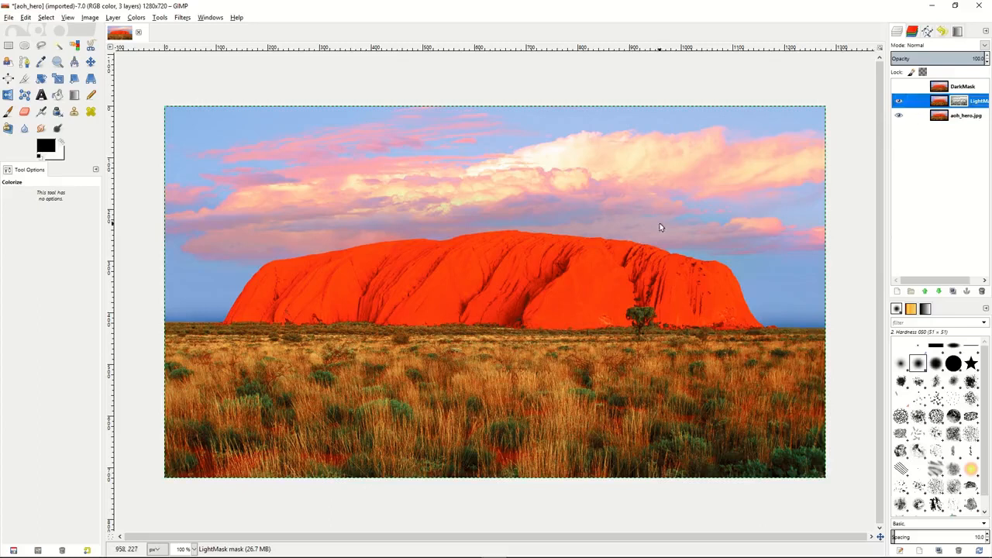
Step: Colorize the LightMask layer with hue 287, saturation 50 and lightness 6, and compare it with the original by toggling the DarkMask layer's visibility
left_click(137, 17)
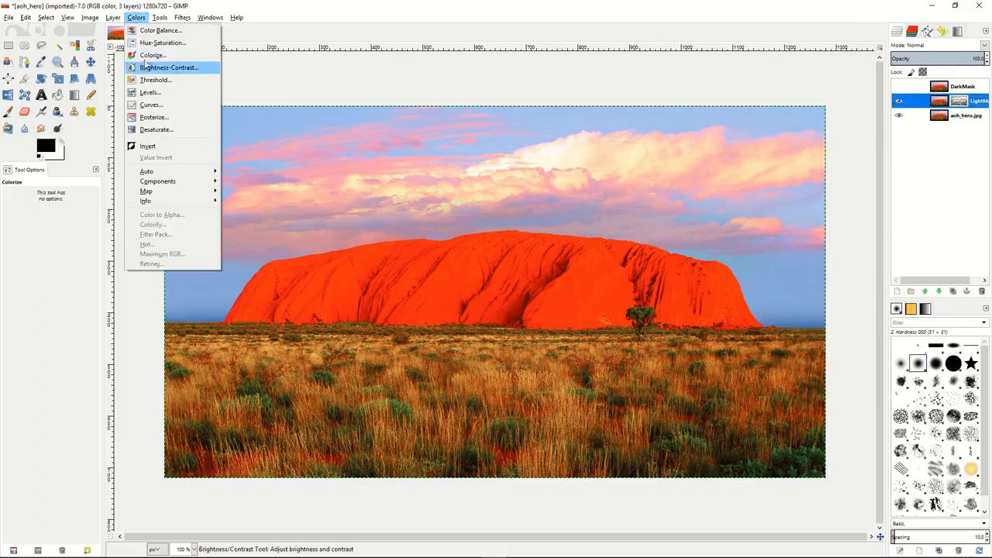
left_click(145, 56)
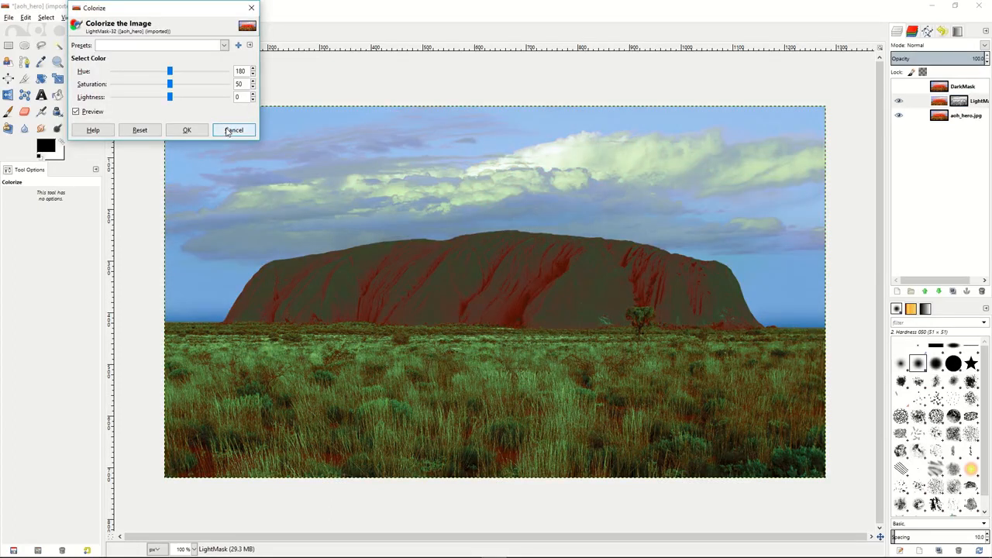
left_click(170, 70)
left_click_drag(170, 71, 175, 100)
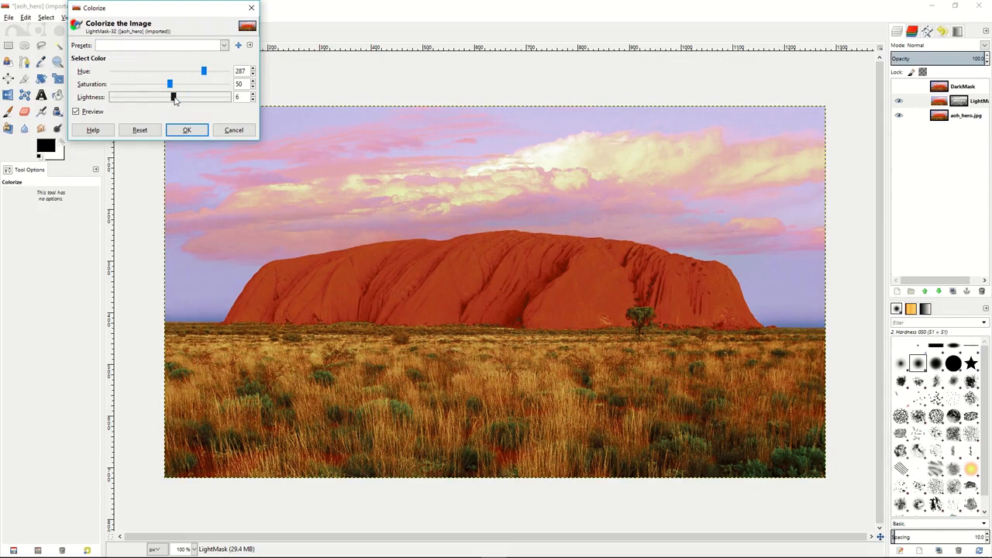
left_click(186, 130)
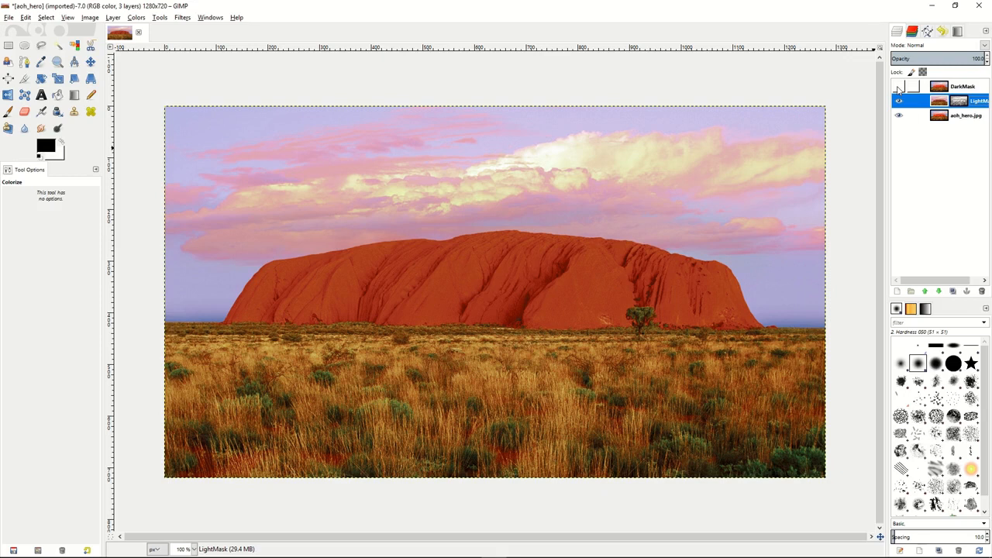
left_click(899, 88)
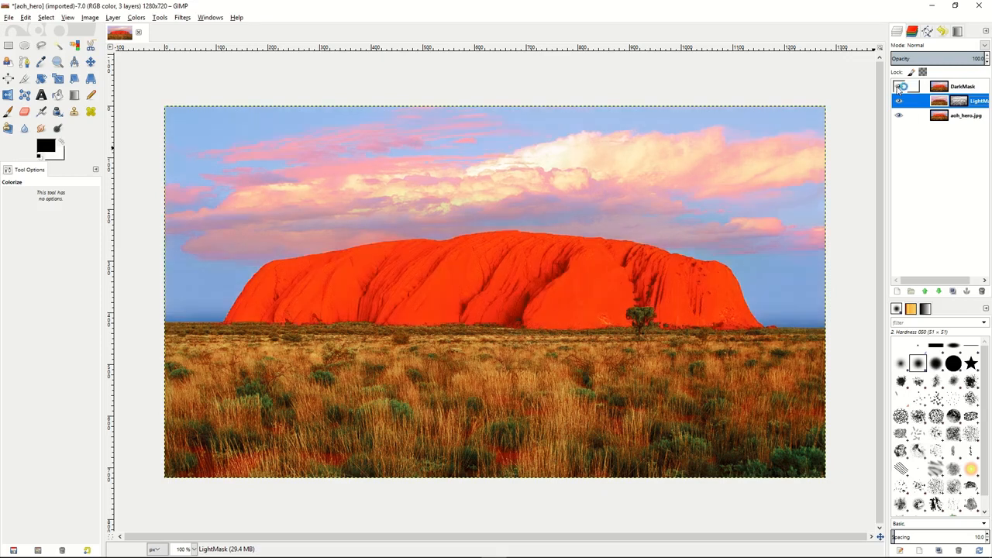
left_click(899, 88)
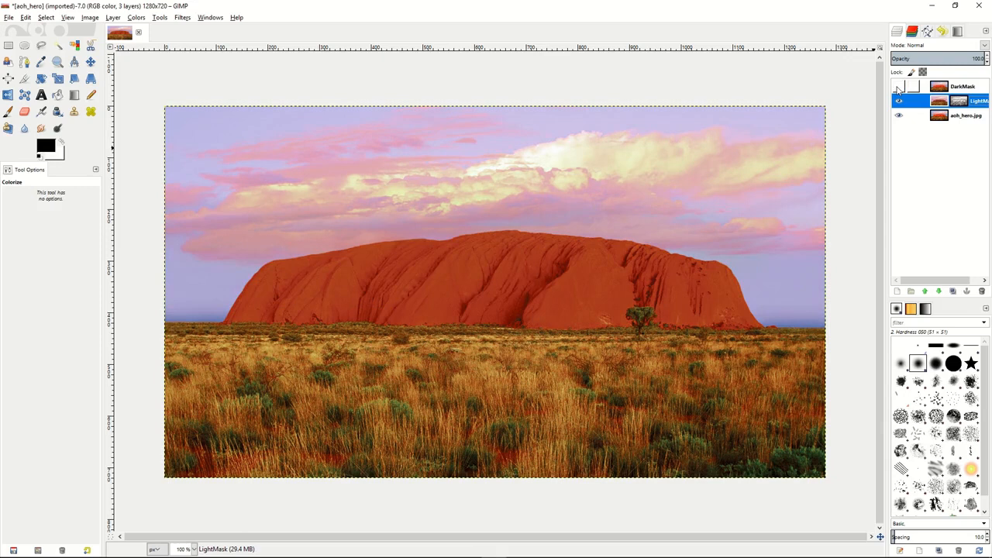